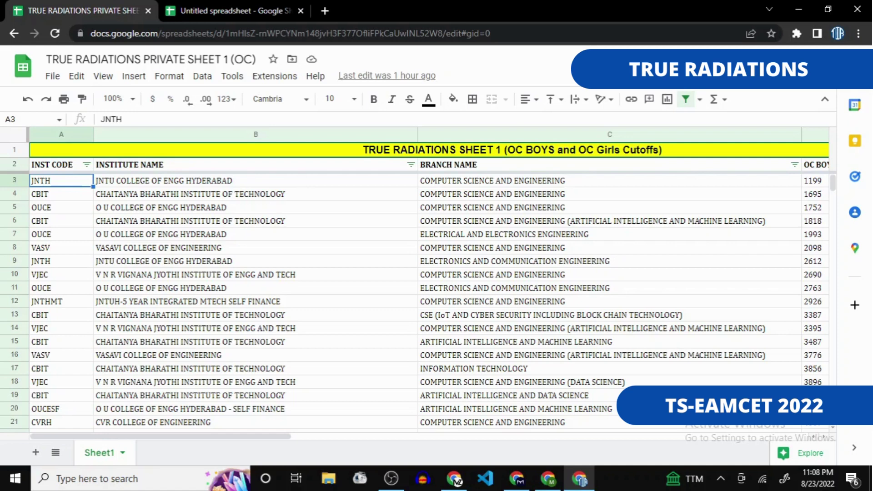
# Examine the institute code, institute name and branch name columns, including the CHAITANYA BHARATHI and JNTU Computer Science entries
pyautogui.click(56, 165)
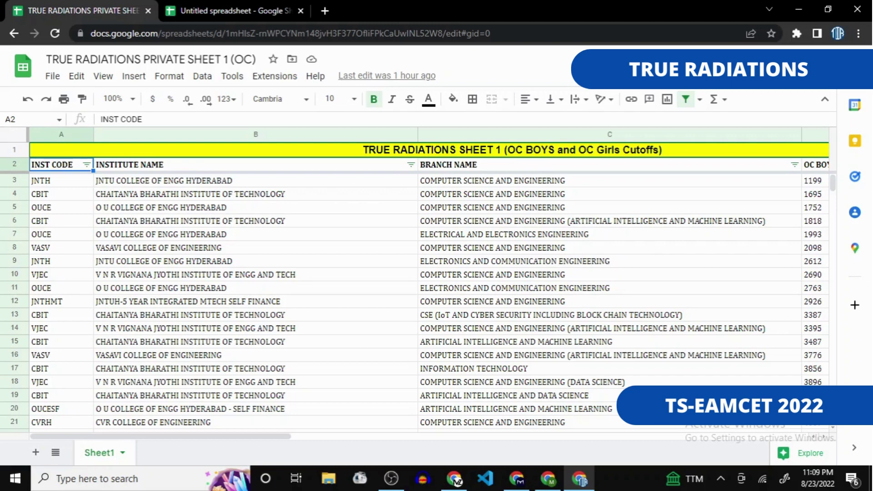
pyautogui.click(256, 165)
pyautogui.click(255, 221)
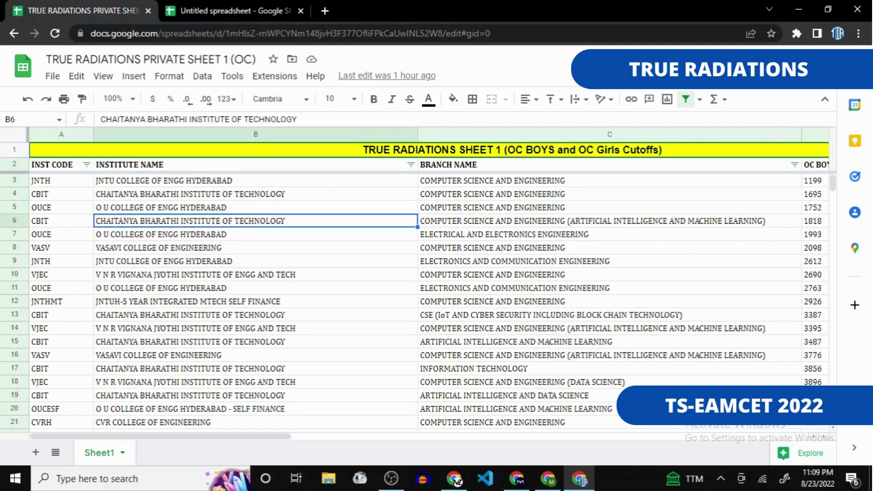
pyautogui.click(61, 221)
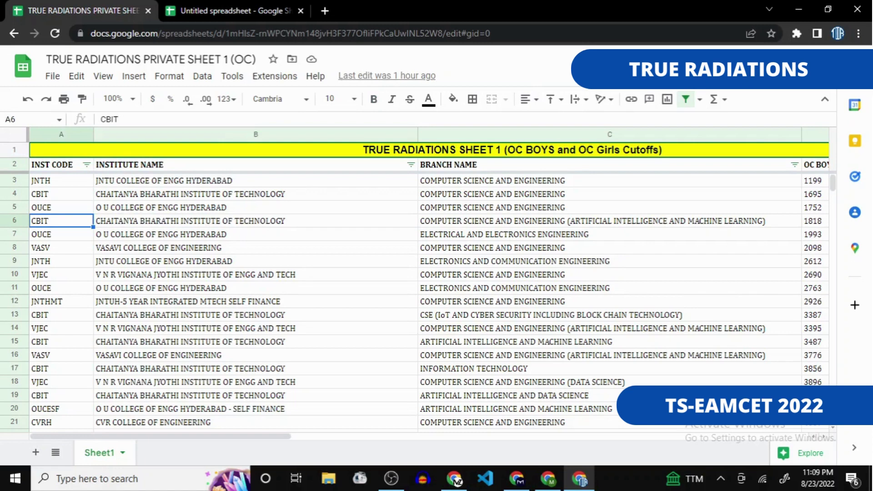
pyautogui.click(610, 194)
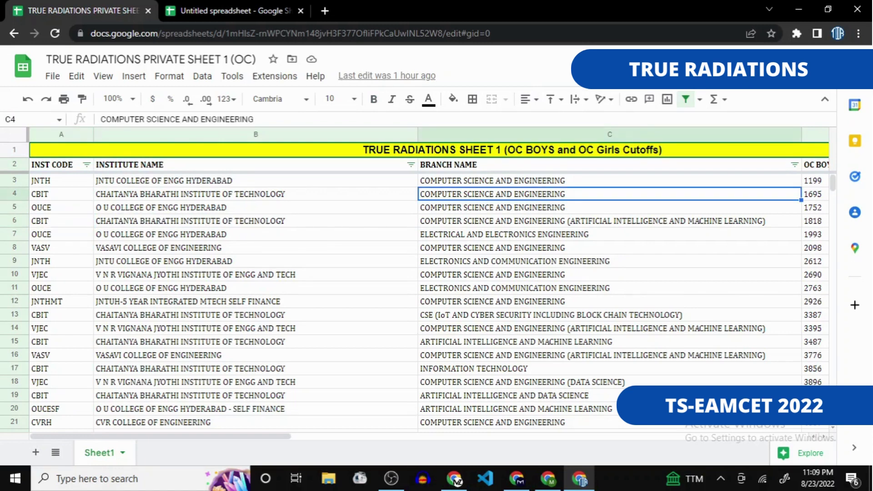
pyautogui.click(609, 181)
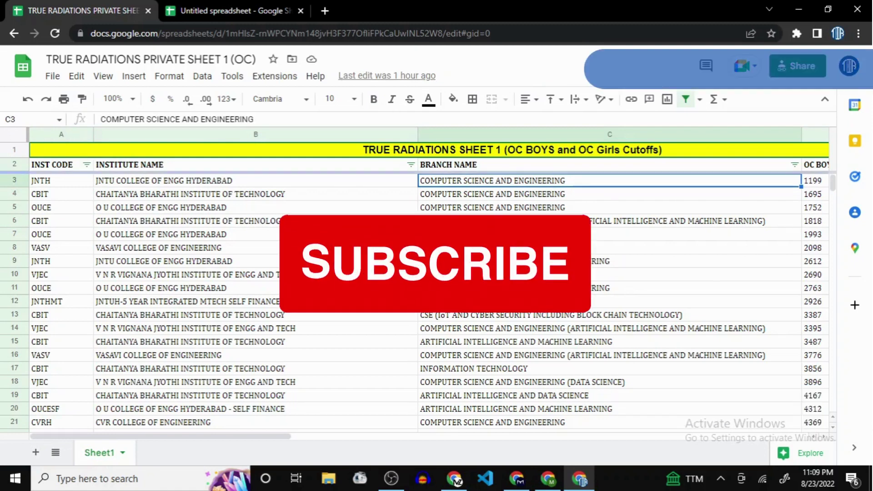
# Sort the cutoff table by INST CODE in A → Z order
pyautogui.click(87, 165)
pyautogui.click(86, 164)
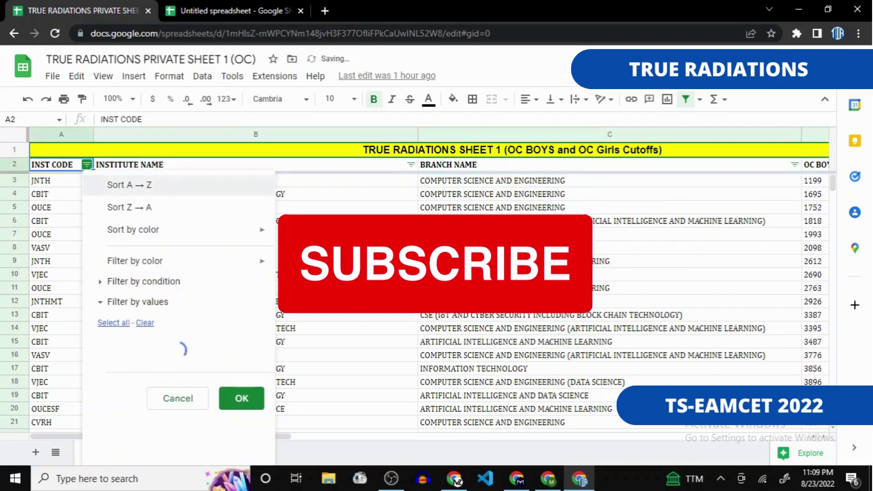
pyautogui.click(129, 185)
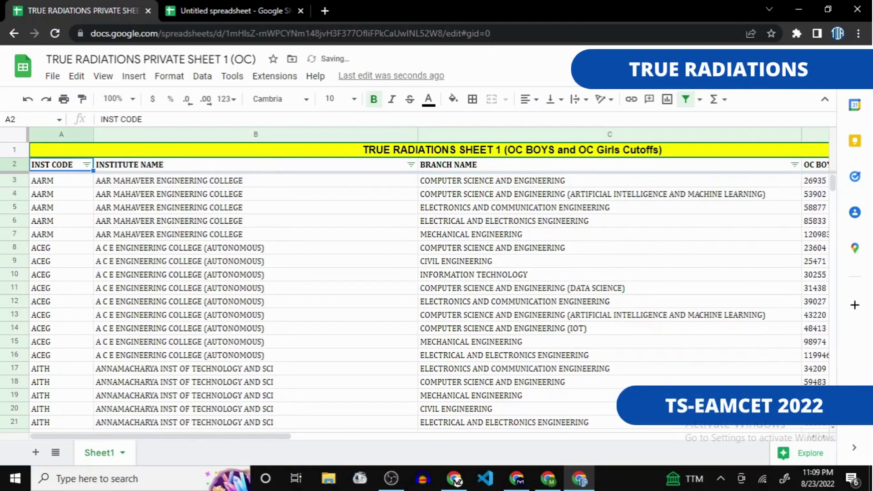
# Review the branches of AAR MAHAVEER ENGINEERING COLLEGE, plus the OC BOYS, OC GIRLS and TUITION FEE columns
pyautogui.moveTo(546, 180); pyautogui.dragTo(546, 235)
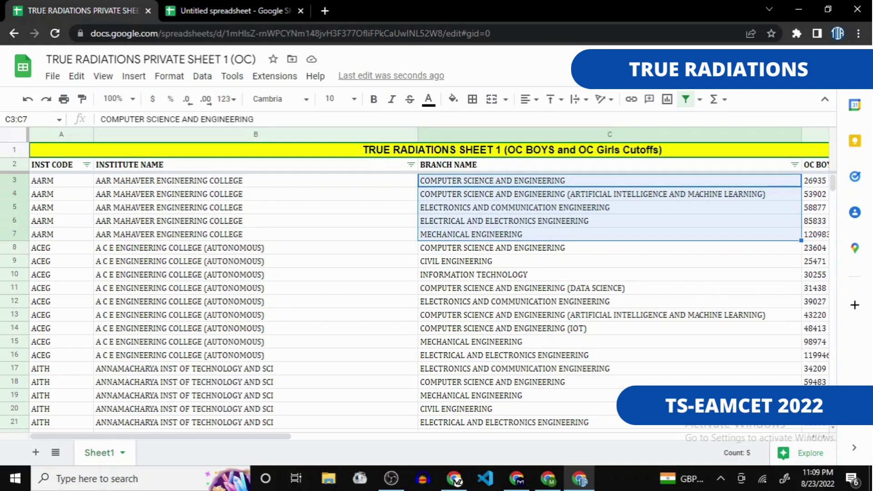
pyautogui.click(610, 262)
pyautogui.press('Right')
pyautogui.press('Right')
pyautogui.press('Right')
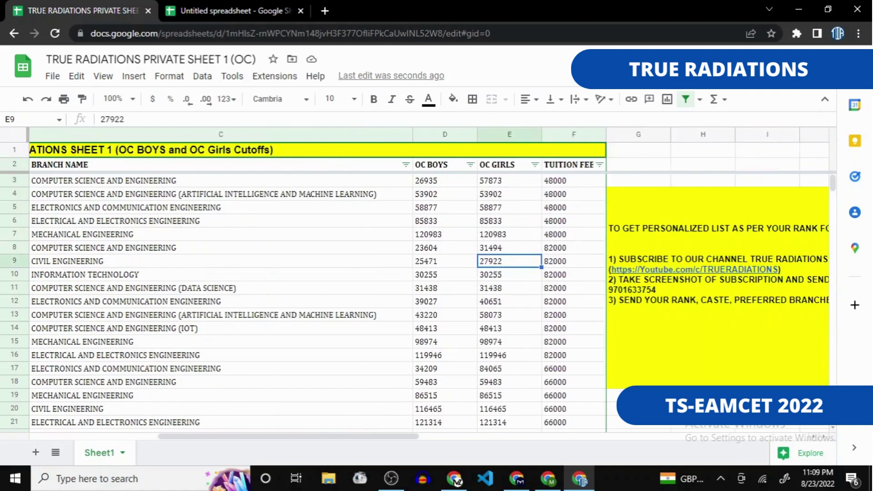
pyautogui.moveTo(445, 165); pyautogui.dragTo(445, 288)
pyautogui.moveTo(509, 165); pyautogui.dragTo(510, 288)
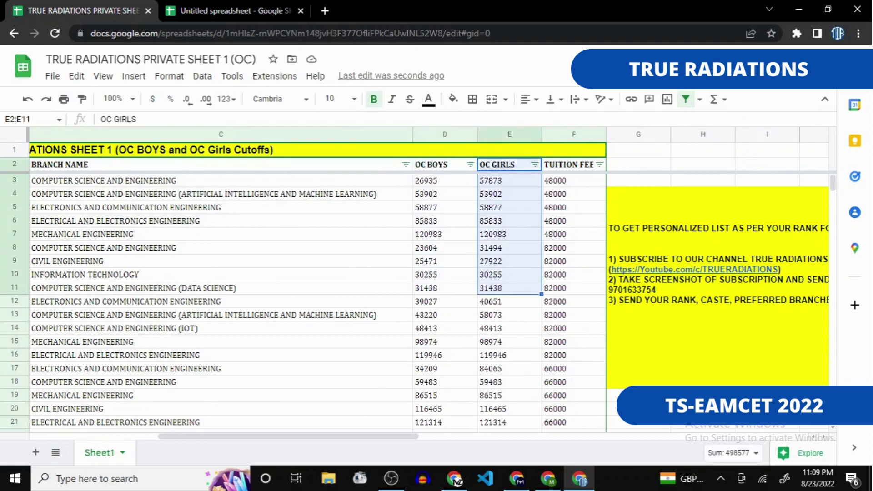
pyautogui.moveTo(569, 165); pyautogui.dragTo(568, 275)
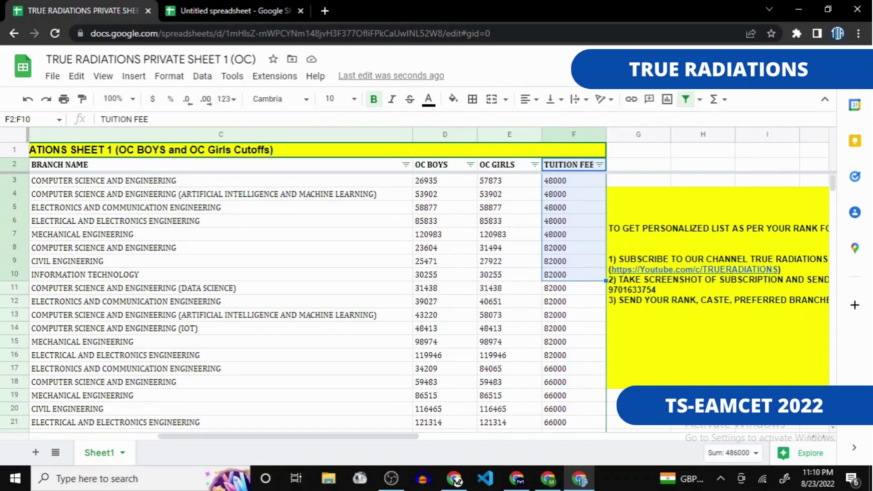
pyautogui.click(574, 194)
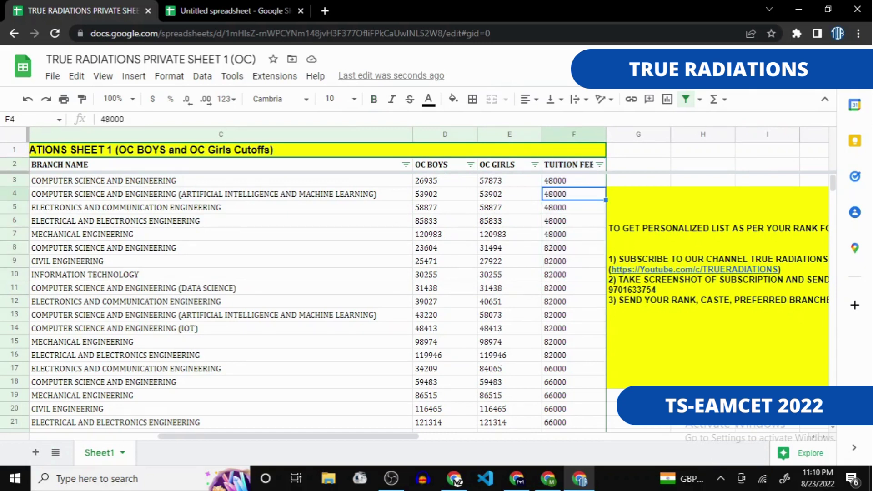
# Sort the cutoff table by the OC BOYS column in A → Z order
pyautogui.click(445, 181)
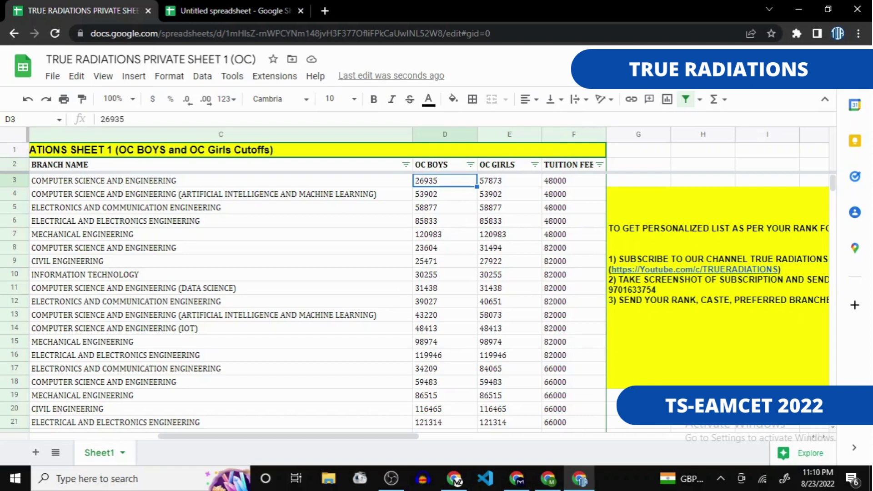
pyautogui.click(470, 164)
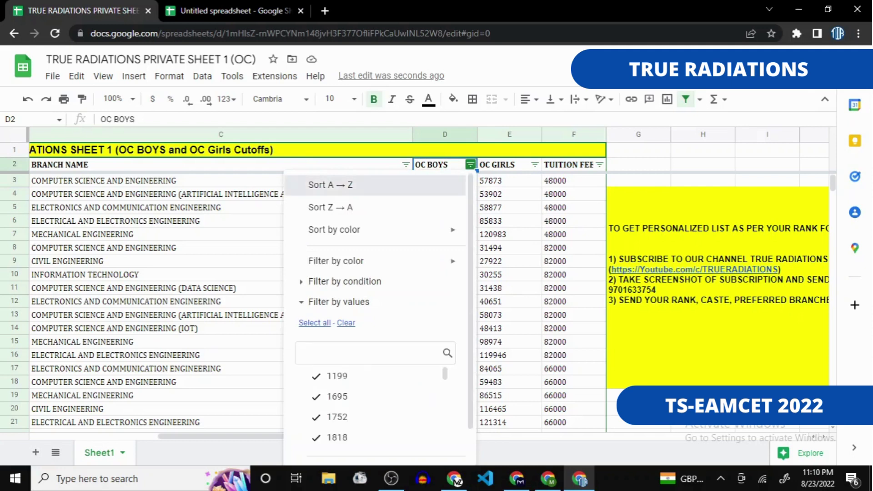
pyautogui.click(331, 185)
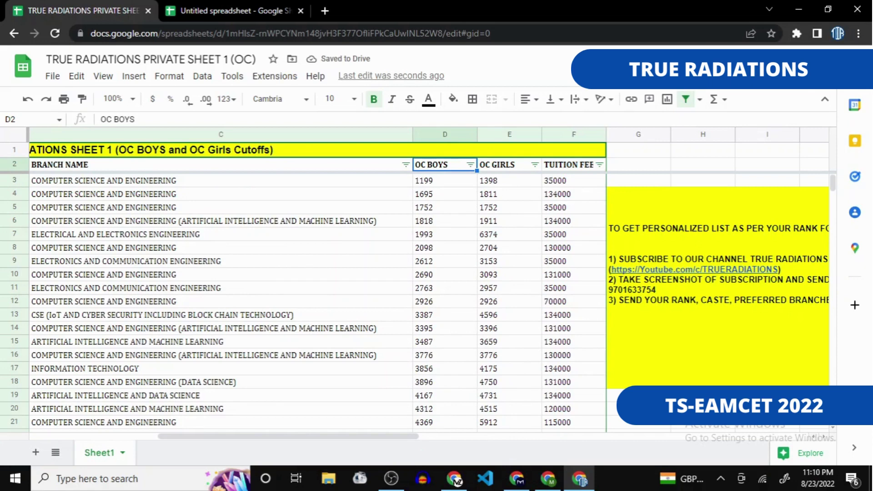
# Read across the first data row, checking its OC BOYS cutoff, institute code, institute name and branch
pyautogui.click(445, 181)
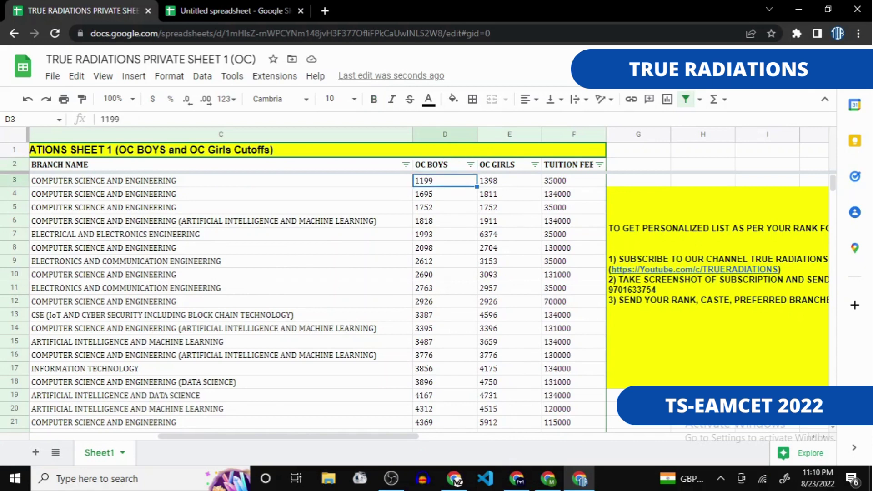
pyautogui.press('Left')
pyautogui.press('Left')
pyautogui.press('Left')
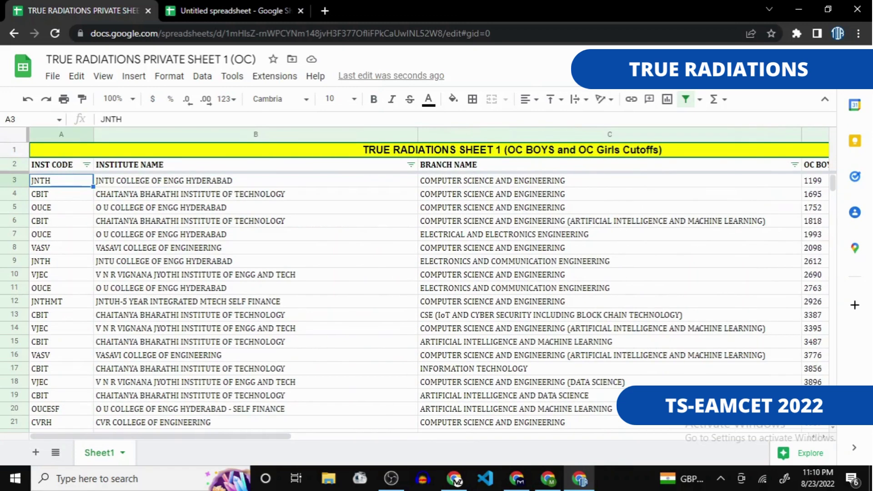
pyautogui.press('Right')
pyautogui.press('Right')
pyautogui.press('Right')
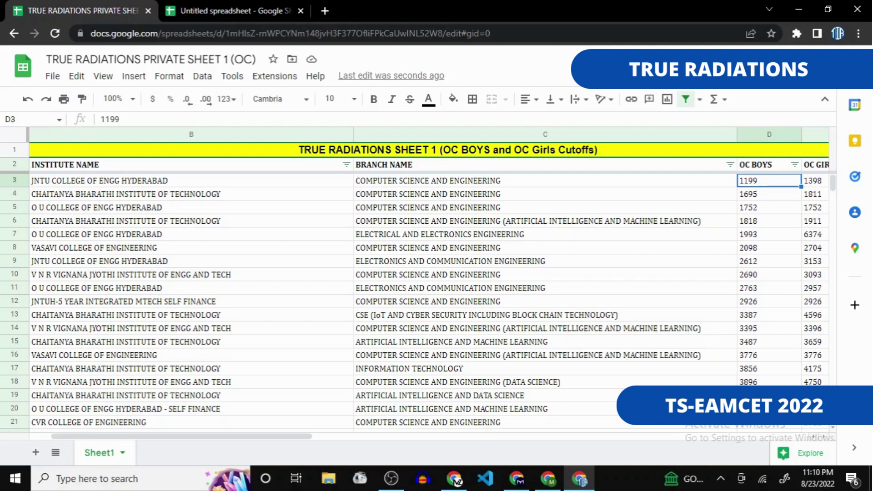
pyautogui.click(545, 180)
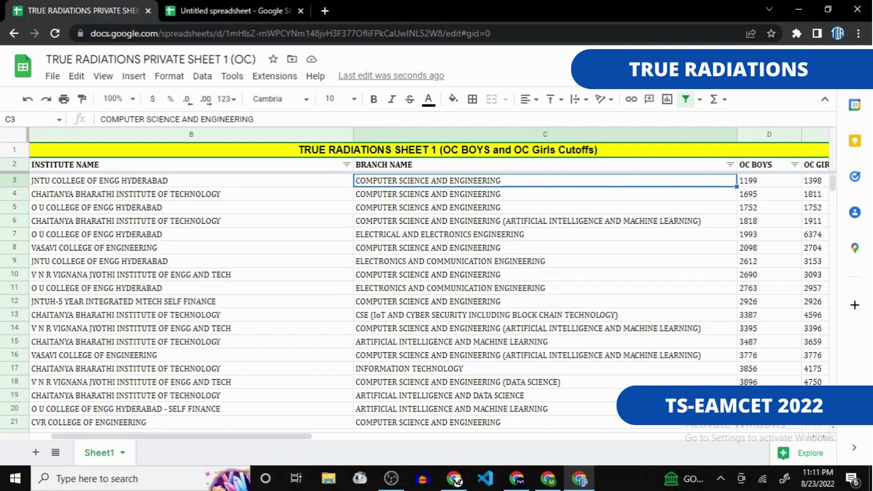
# Check the institutes in rows 4 and 5, including row 5's branch and OC BOYS cutoff
pyautogui.press('Down')
pyautogui.press('Left')
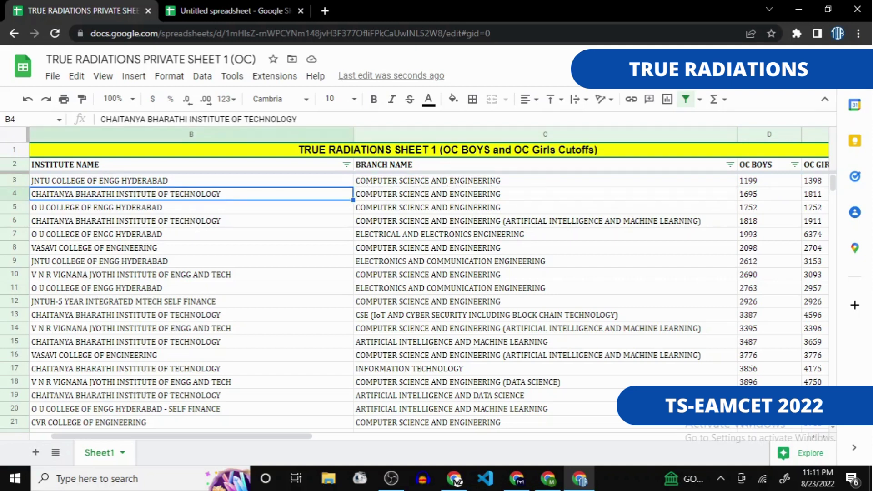
pyautogui.press('Down')
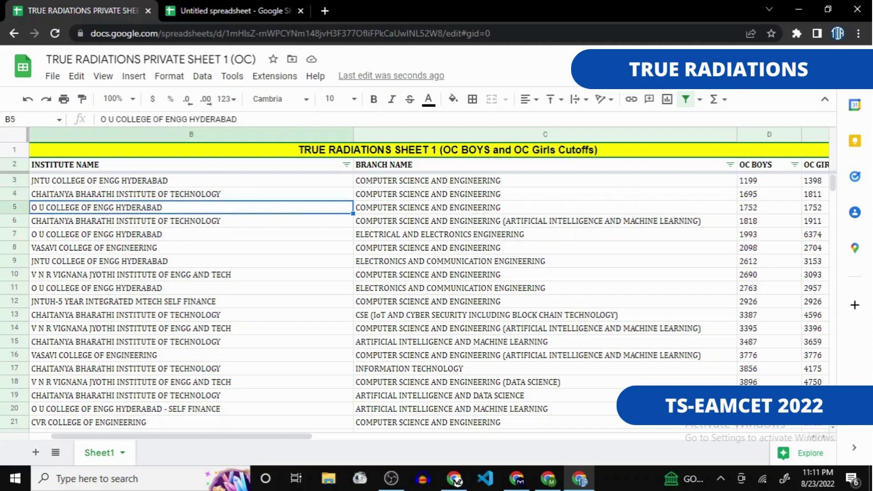
pyautogui.press('Right')
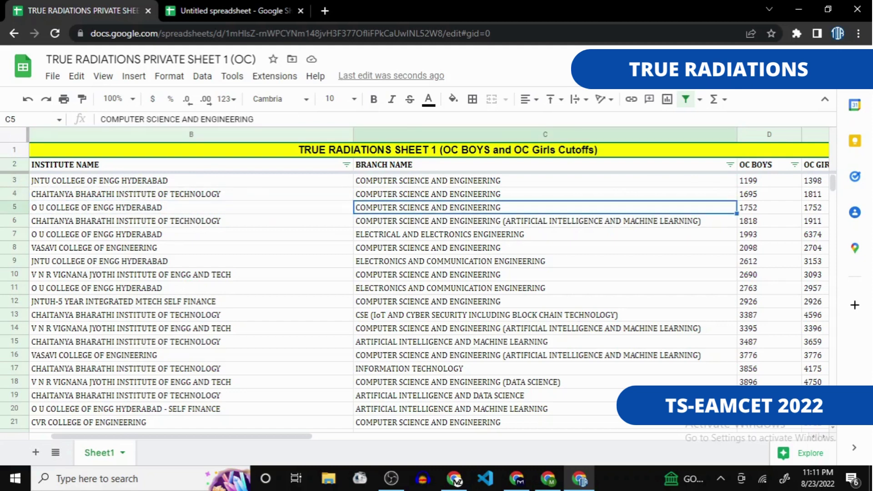
pyautogui.press('Right')
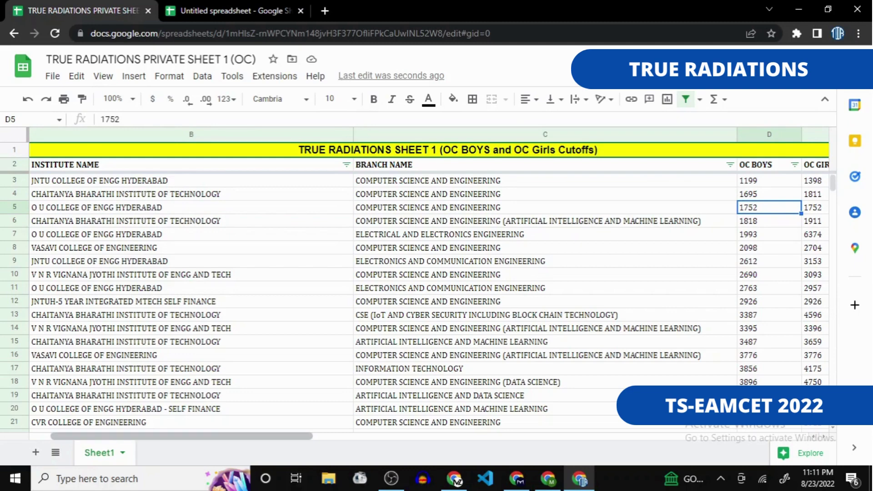
pyautogui.hscroll(-2, 429, 284)
pyautogui.hscroll(2, 429, 283)
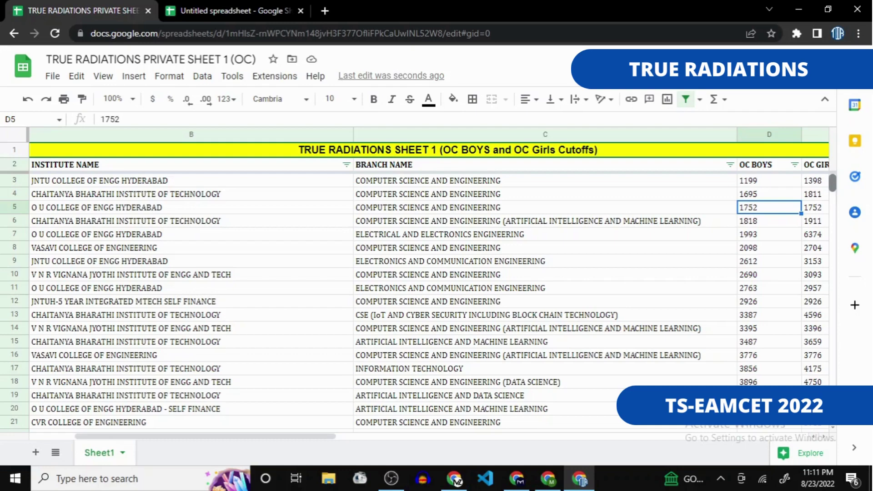
# Locate the entry with an OC BOYS cutoff of 15000 in the sorted list
pyautogui.scroll(-20, 428, 301)
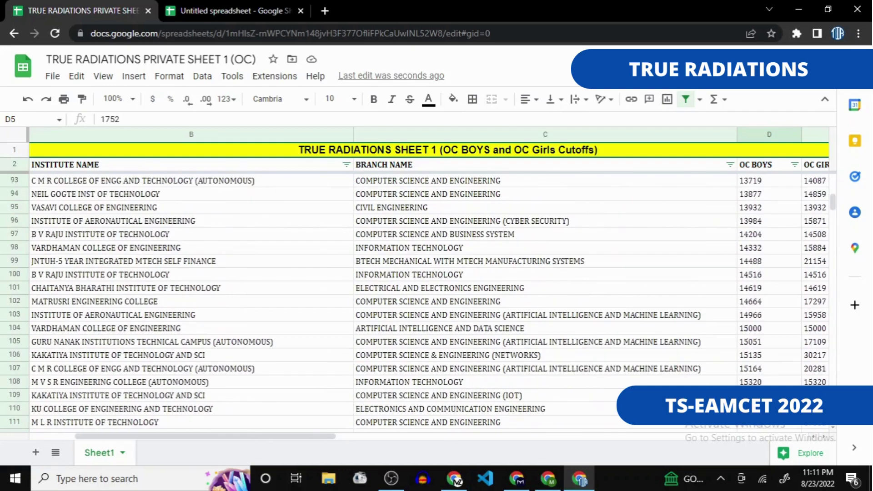
pyautogui.scroll(-1, 428, 300)
pyautogui.click(769, 289)
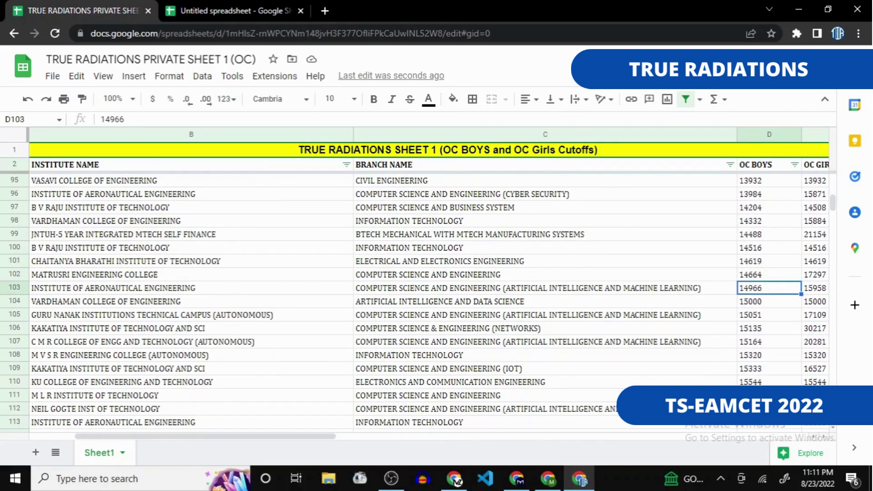
pyautogui.click(769, 302)
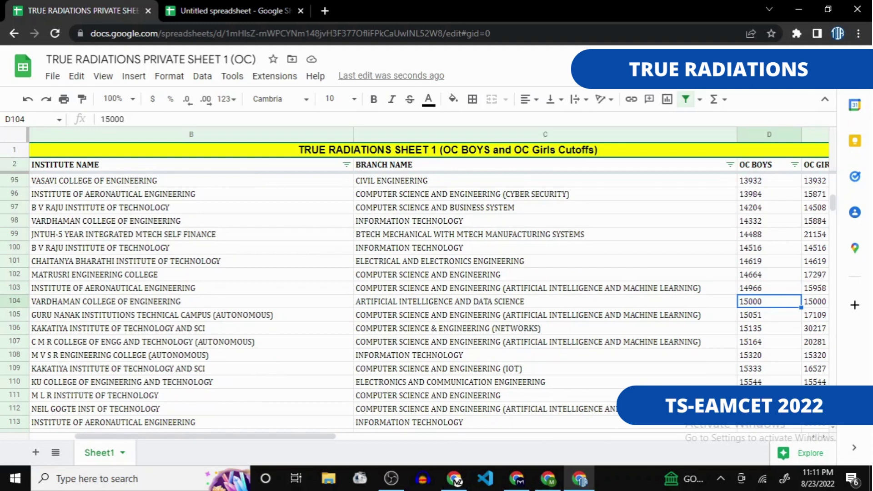
# Highlight the institute, branch and OC BOYS entries in rows 105 to 126, just below the 15000 cutoff
pyautogui.hotkey('shift', 'Left')
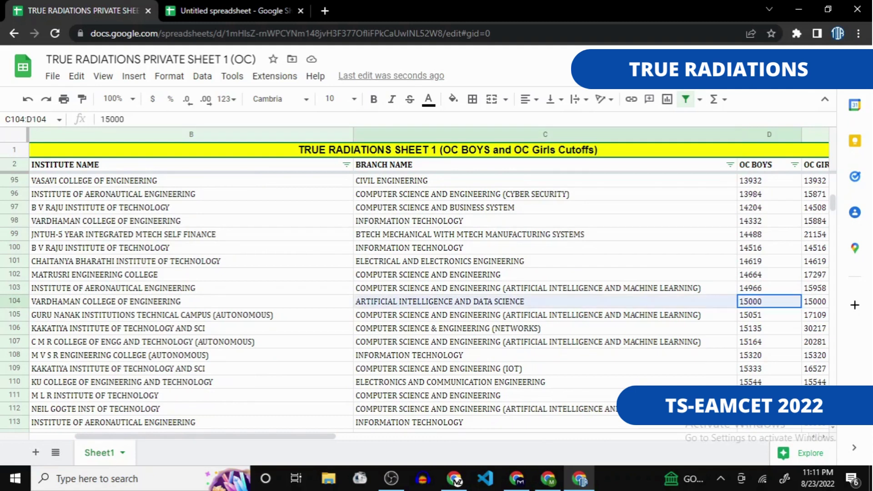
pyautogui.hotkey('shift', 'Down')
pyautogui.hotkey('shift', 'Down')
pyautogui.click(768, 315)
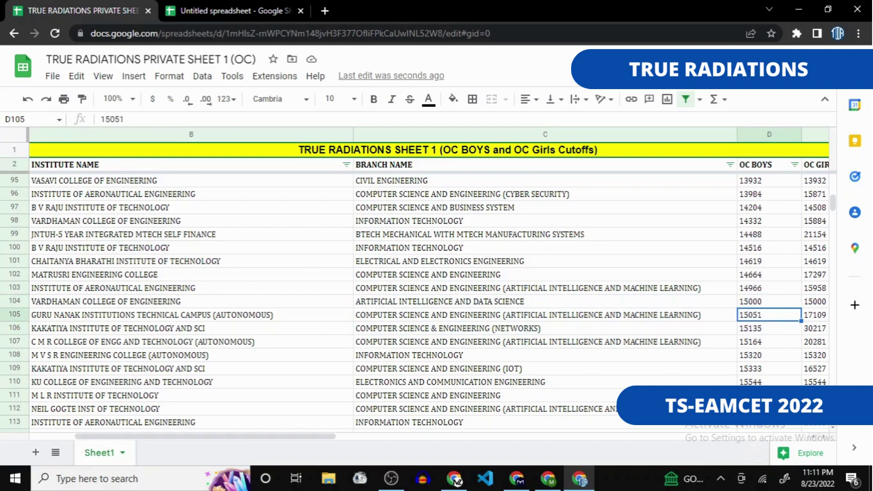
pyautogui.hotkey('shift', 'Left')
pyautogui.hotkey('shift', 'Left')
pyautogui.hotkey('shift', 'Down')
pyautogui.hotkey('shift', 'Down')
pyautogui.hotkey('shift', 'Down')
pyautogui.hotkey('shift', 'Down')
pyautogui.hotkey('shift', 'Down')
pyautogui.hotkey('shift', 'Down')
pyautogui.hotkey('shift', 'Down')
pyautogui.hotkey('shift', 'Down')
pyautogui.hotkey('shift', 'Down')
pyautogui.hotkey('shift', 'Down')
pyautogui.hotkey('shift', 'Down')
pyautogui.hotkey('shift', 'Down')
pyautogui.hotkey('shift', 'Down')
pyautogui.hotkey('shift', 'Down')
pyautogui.hotkey('shift', 'Down')
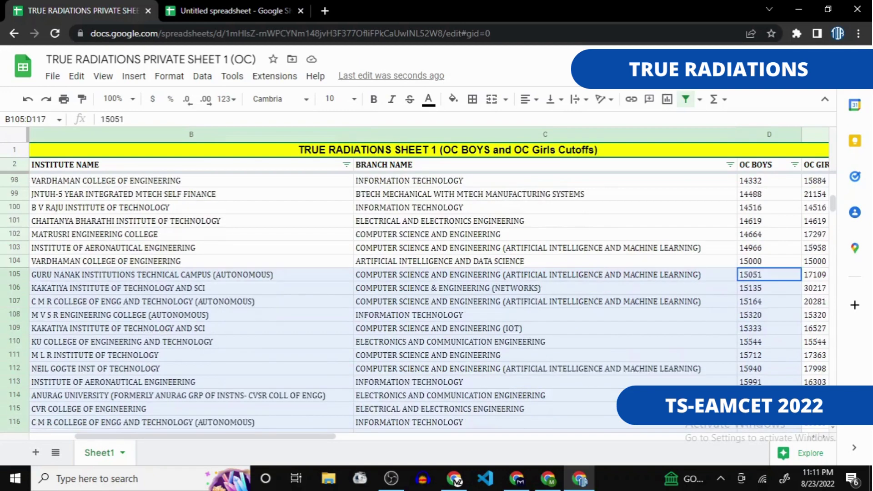
pyautogui.hotkey('shift', 'Down')
pyautogui.hotkey('shift', 'Down')
pyautogui.hotkey('shift', 'Down')
pyautogui.hotkey('shift', 'Down')
pyautogui.hotkey('shift', 'Down')
pyautogui.hotkey('shift', 'Down')
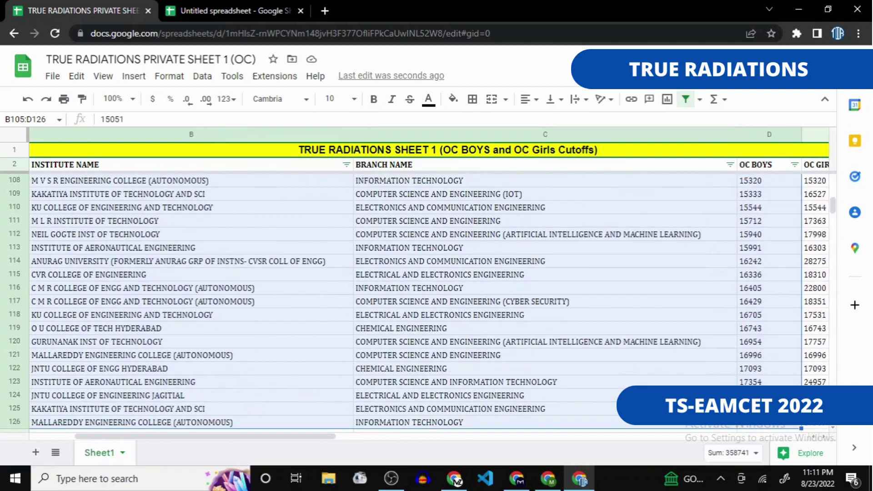
# Highlight the institute and branch names in rows 93 to 104, up to the 15000 cutoff
pyautogui.scroll(5, 428, 300)
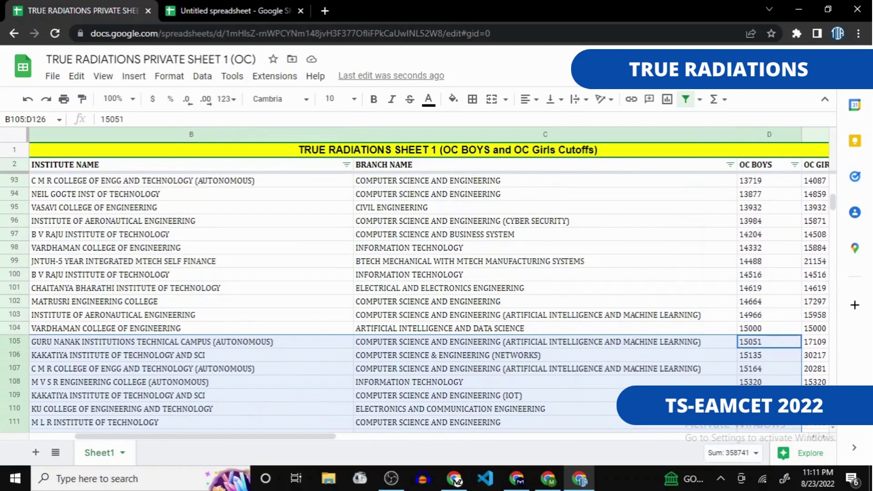
pyautogui.press('Up')
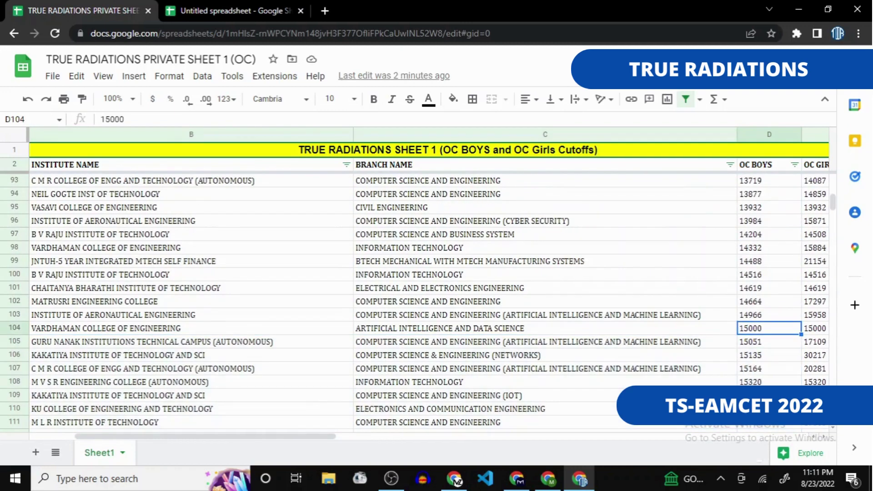
pyautogui.moveTo(191, 180); pyautogui.dragTo(545, 329)
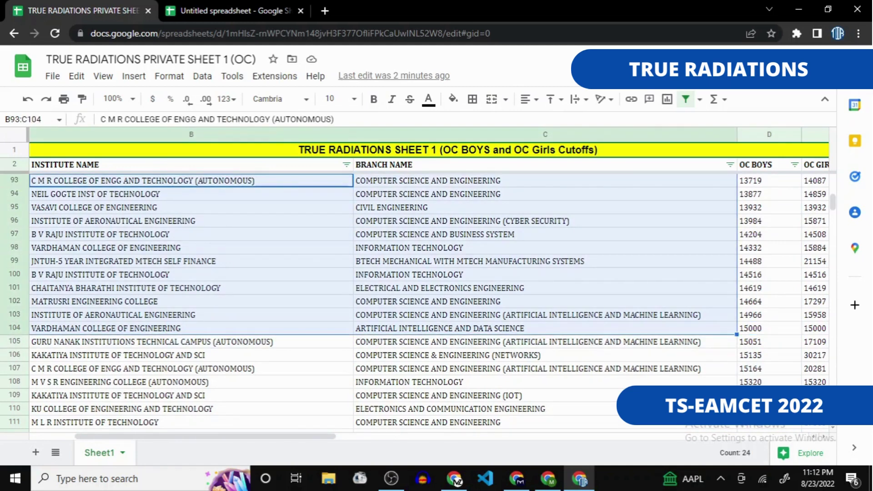
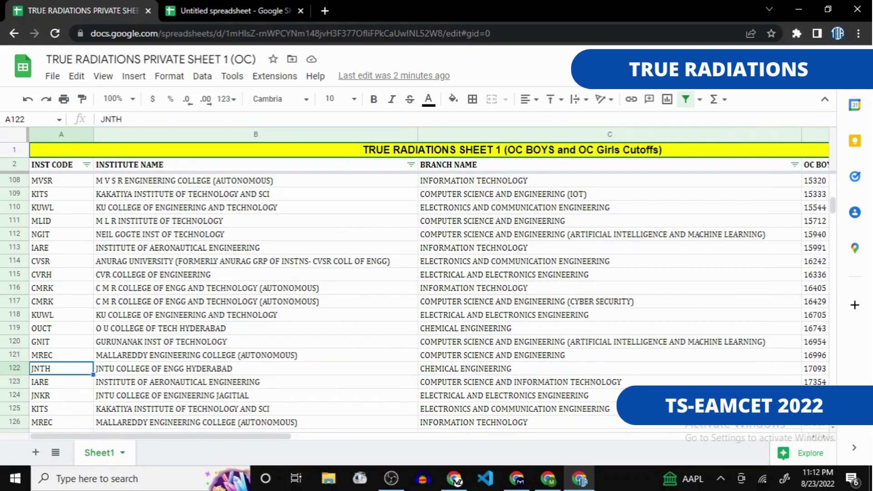
# Copy range A2:D123, headers included, from the cutoff sheet into the blank untitled spreadsheet starting at cell A1
pyautogui.moveTo(833, 206); pyautogui.dragTo(833, 182)
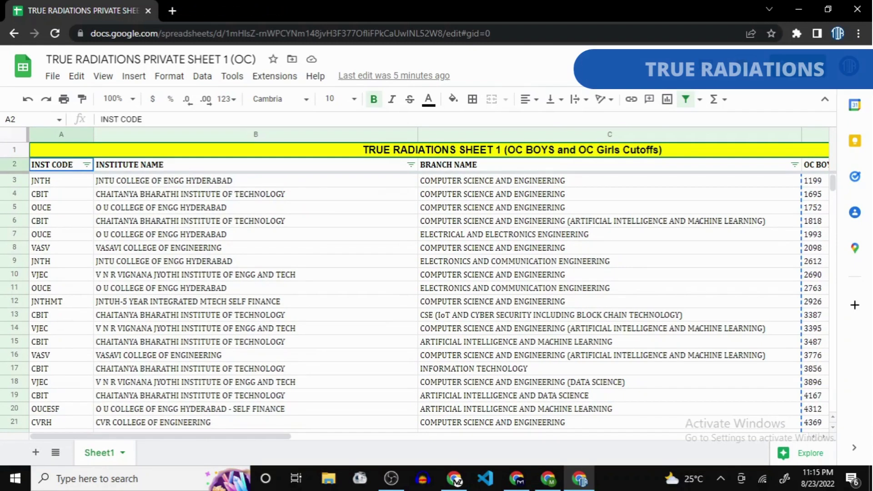
pyautogui.moveTo(62, 165); pyautogui.dragTo(814, 369)
pyautogui.rightClick(815, 368)
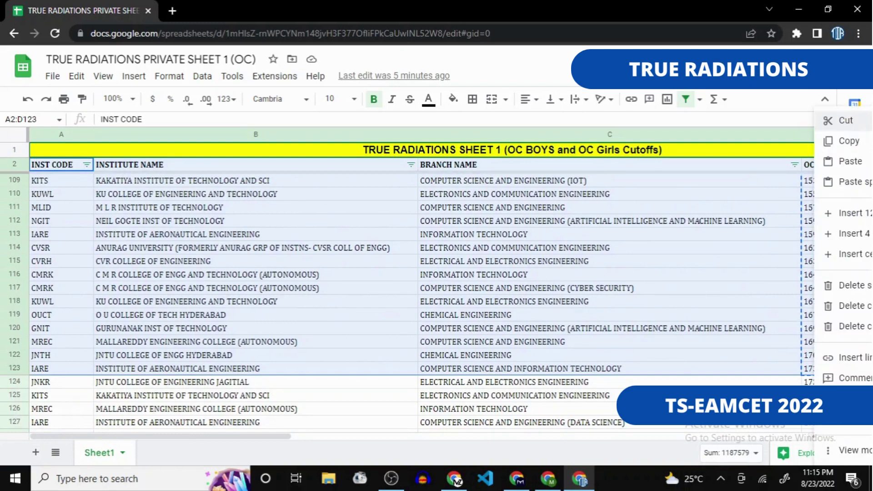
pyautogui.click(848, 141)
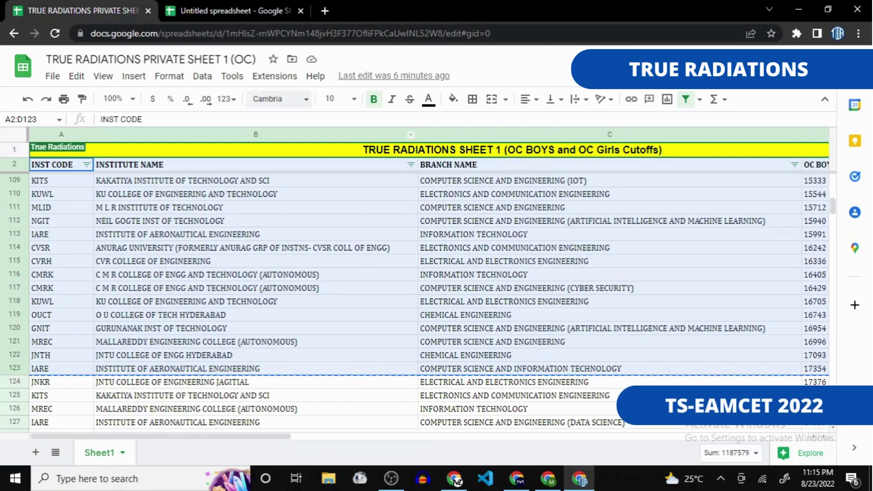
pyautogui.click(241, 10)
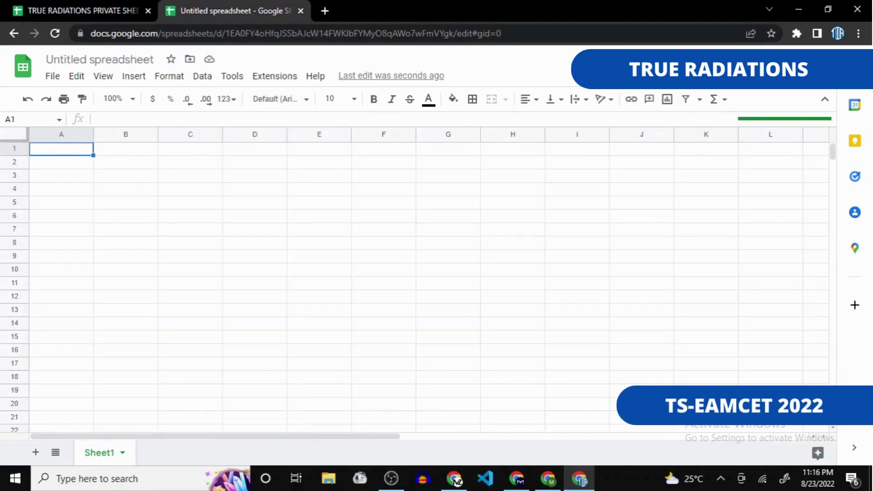
pyautogui.hotkey('ctrl', 'v')
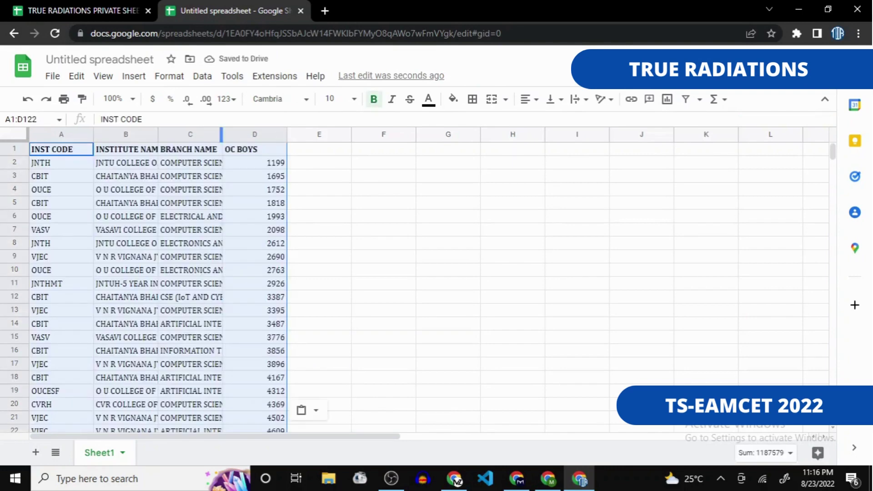
# Widen the branch and institute name columns to fit their full text and create a filter on the pasted table
pyautogui.moveTo(221, 134); pyautogui.dragTo(562, 134)
pyautogui.moveTo(159, 134); pyautogui.dragTo(342, 134)
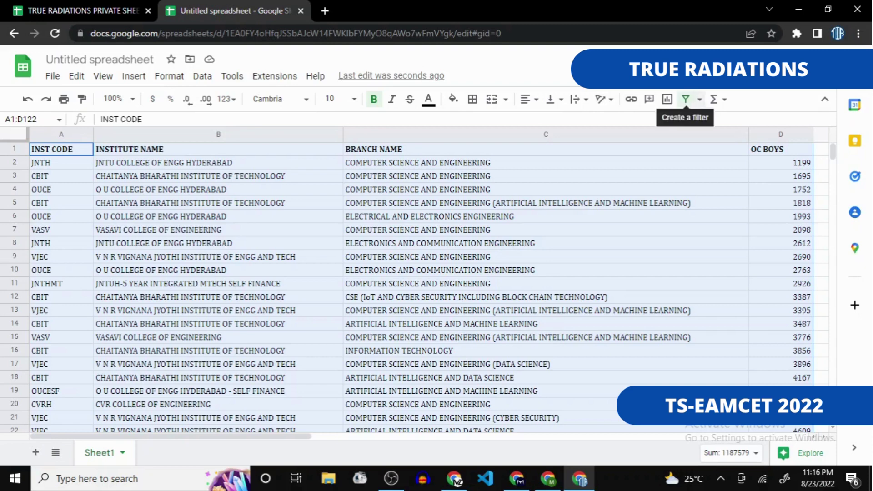
pyautogui.click(686, 99)
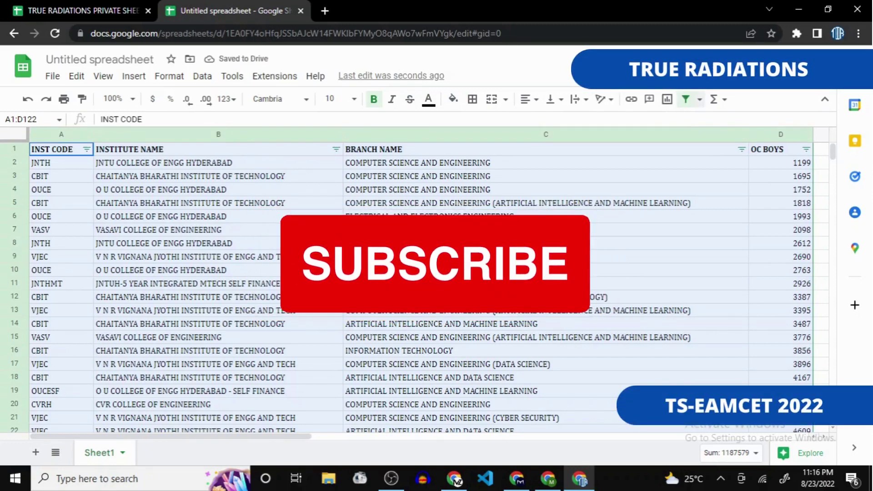
pyautogui.click(546, 203)
pyautogui.scroll(-1, 421, 287)
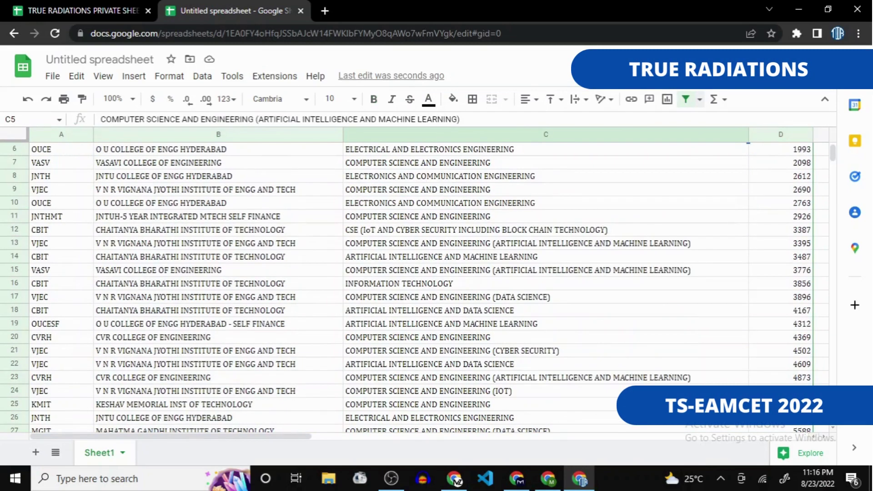
pyautogui.scroll(1, 421, 287)
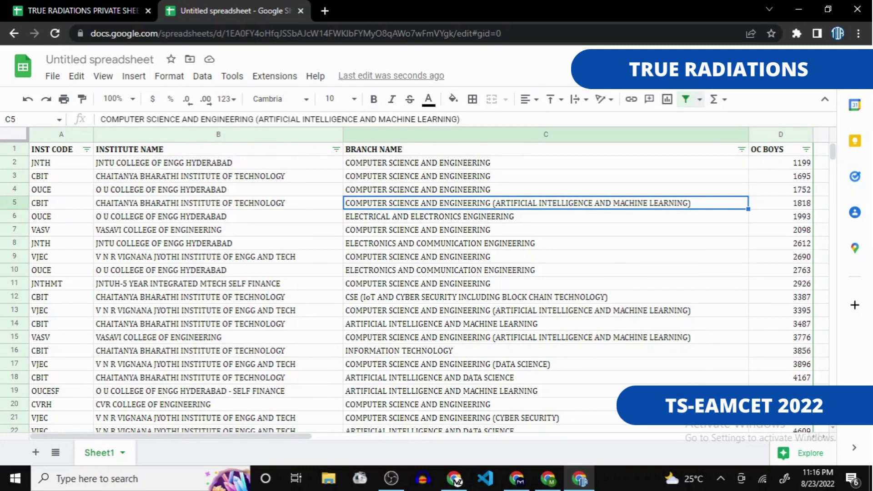
# Sort the table by BRANCH NAME from A to Z
pyautogui.click(546, 216)
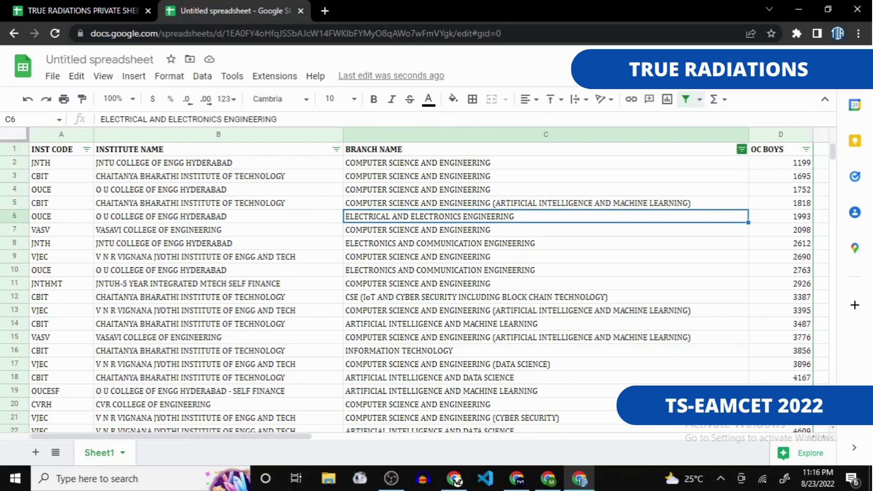
pyautogui.click(742, 150)
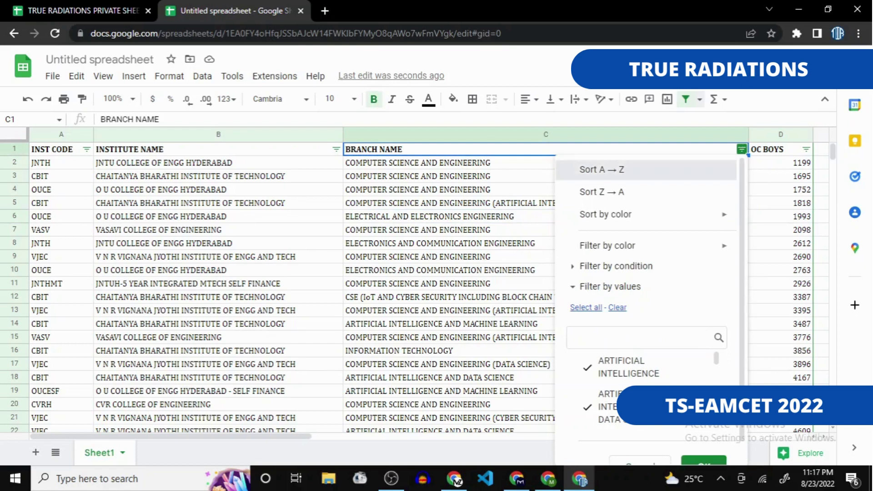
pyautogui.click(602, 169)
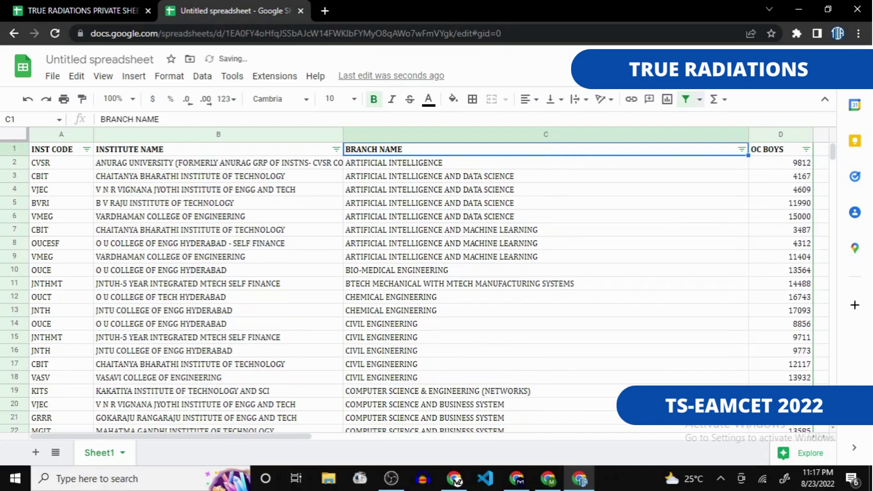
pyautogui.click(564, 230)
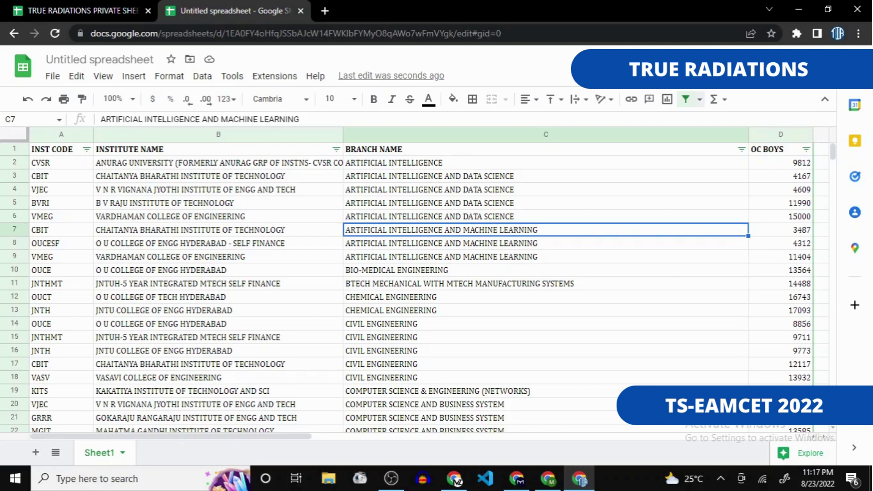
# Delete the Civil Engineering entries in rows 14 to 18
pyautogui.scroll(-2, 410, 287)
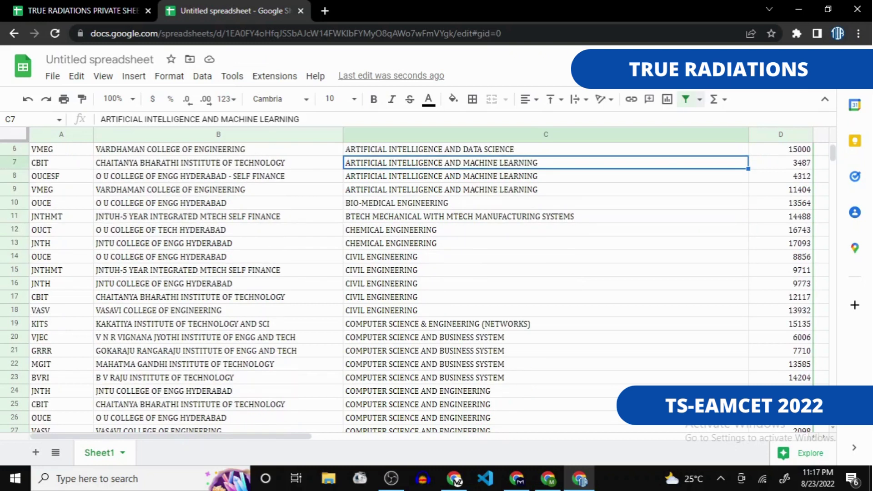
pyautogui.click(62, 244)
pyautogui.moveTo(61, 257); pyautogui.dragTo(781, 312)
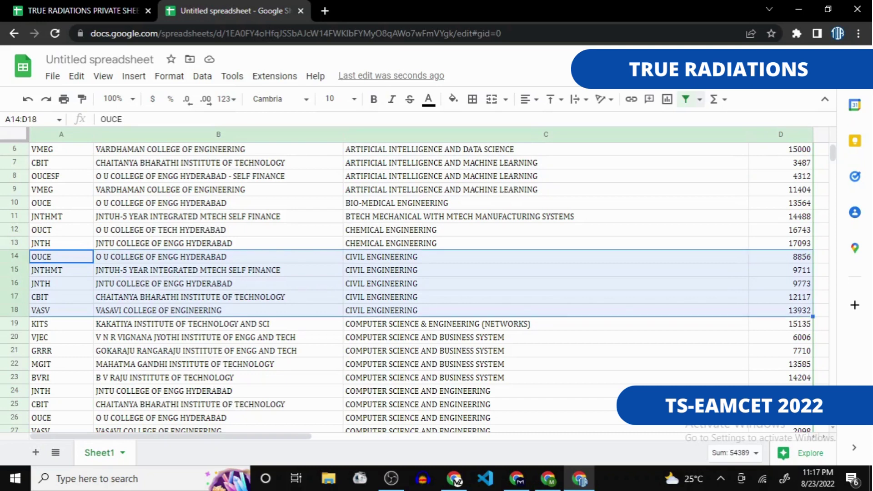
pyautogui.rightClick(773, 286)
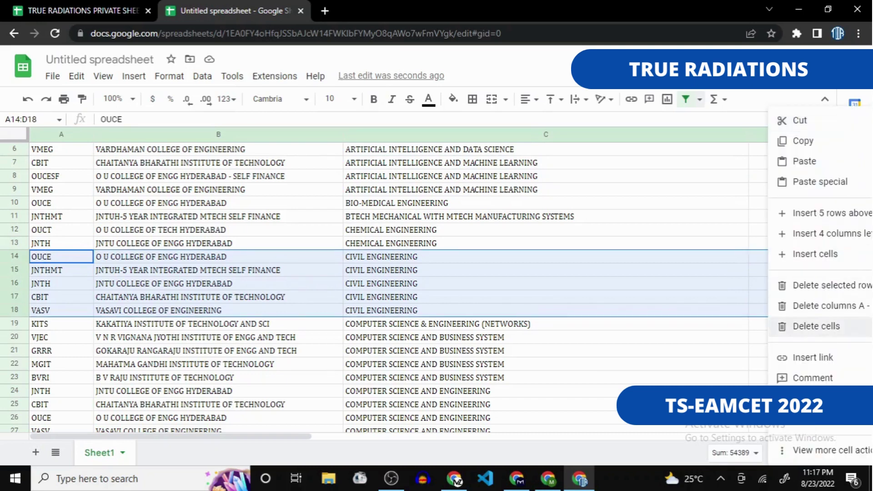
pyautogui.moveTo(817, 326)
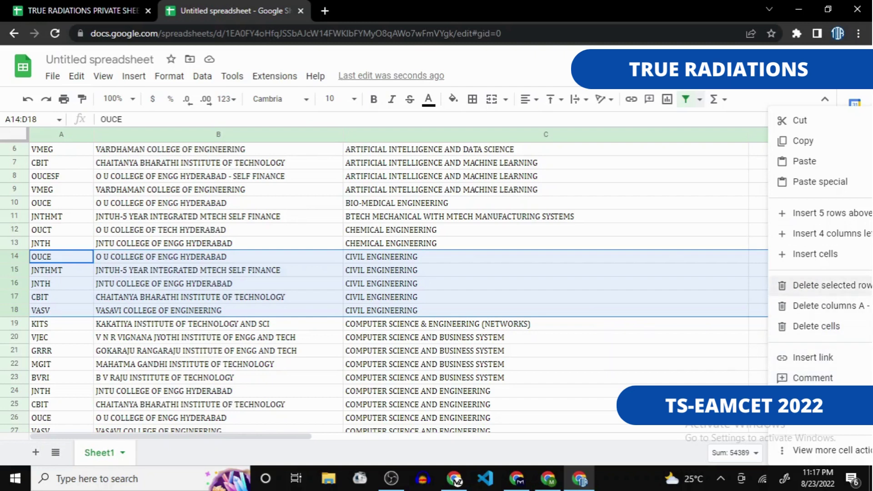
pyautogui.click(819, 285)
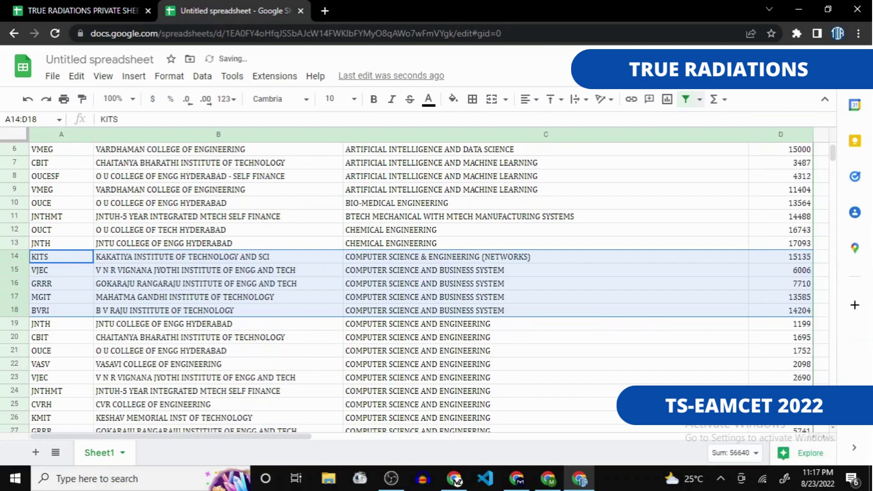
pyautogui.click(546, 297)
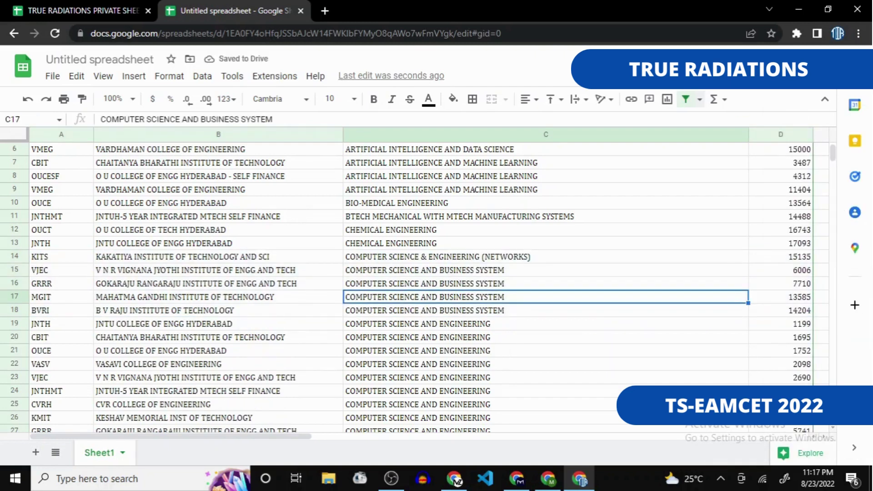
# Delete the two Chemical Engineering entries in rows 12 and 13
pyautogui.moveTo(60, 230); pyautogui.dragTo(781, 244)
pyautogui.rightClick(801, 236)
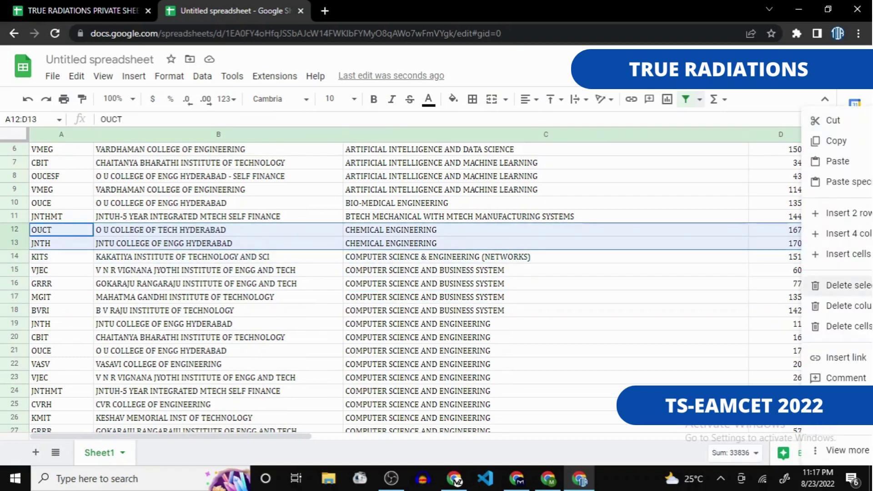
pyautogui.click(841, 286)
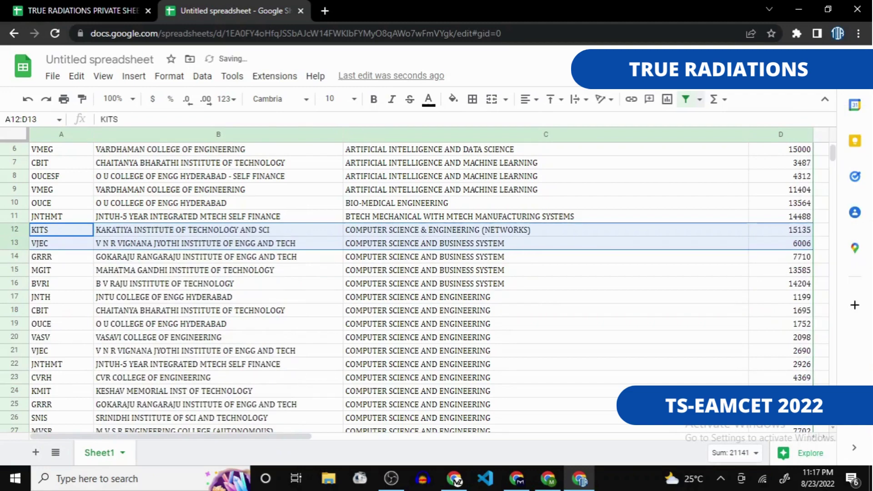
# Delete rows 78 to 99, covering the Electrical and Electronics, Electronics and Communication, and Food Technology branches
pyautogui.scroll(-5, 410, 286)
pyautogui.scroll(-4, 410, 287)
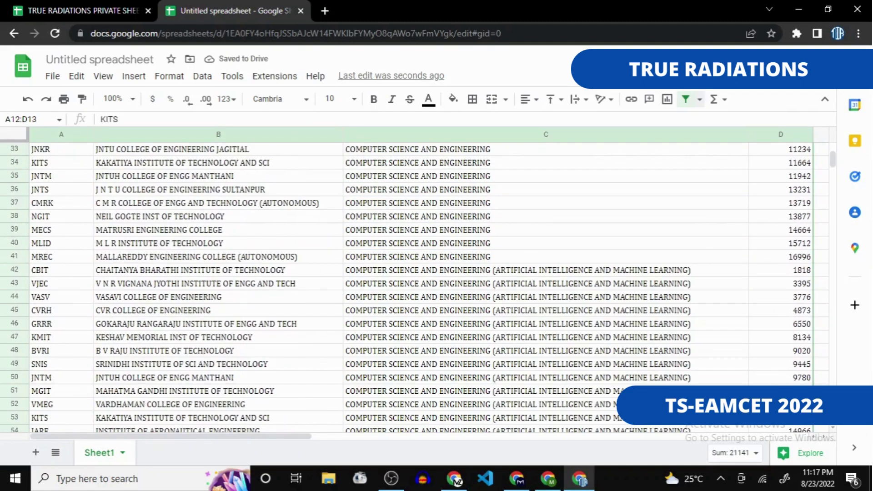
pyautogui.scroll(-10, 409, 287)
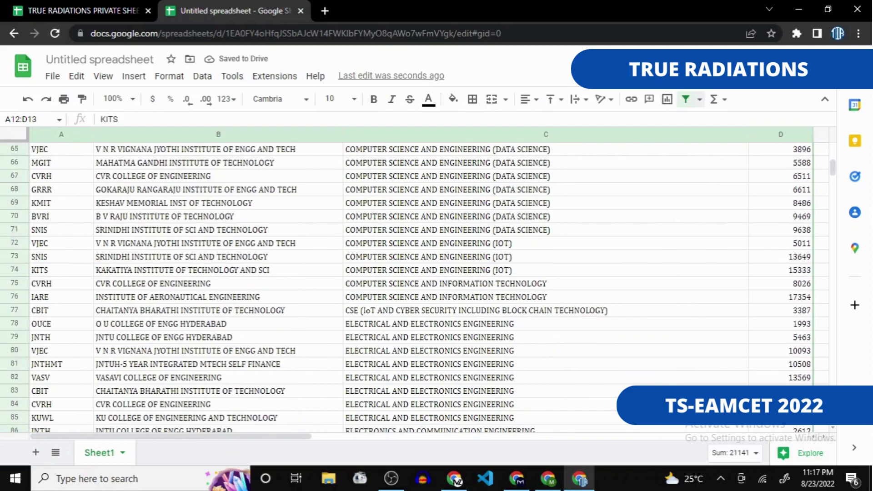
pyautogui.scroll(-5, 410, 286)
pyautogui.scroll(2, 409, 287)
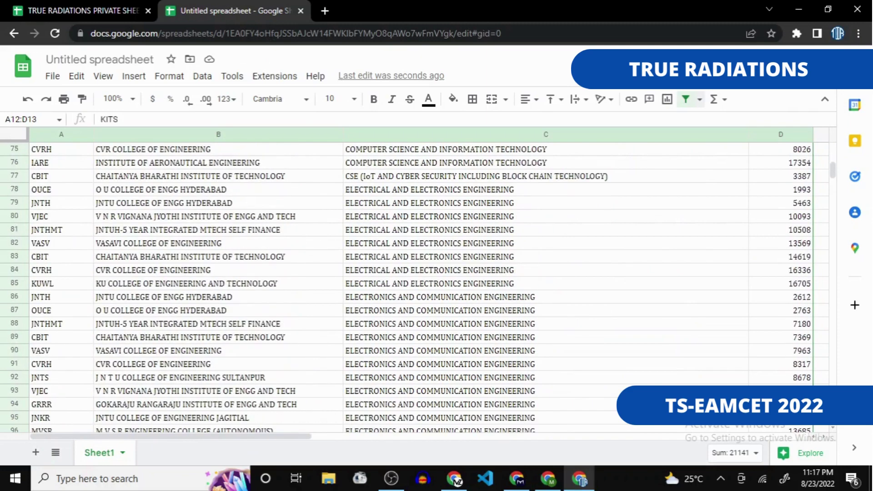
pyautogui.moveTo(62, 190); pyautogui.dragTo(781, 391)
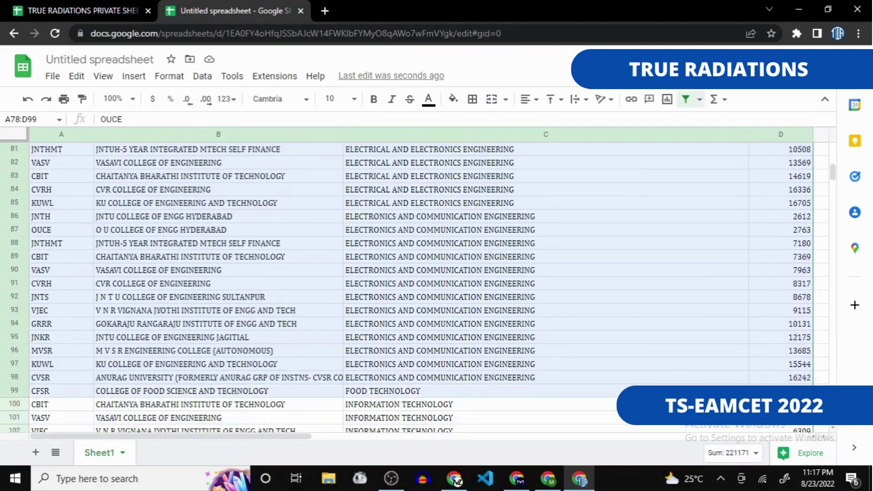
pyautogui.rightClick(803, 378)
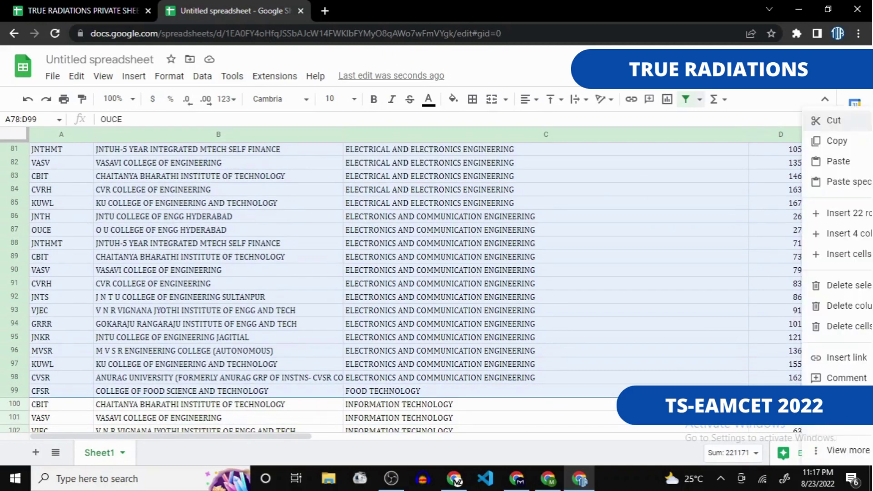
pyautogui.click(841, 285)
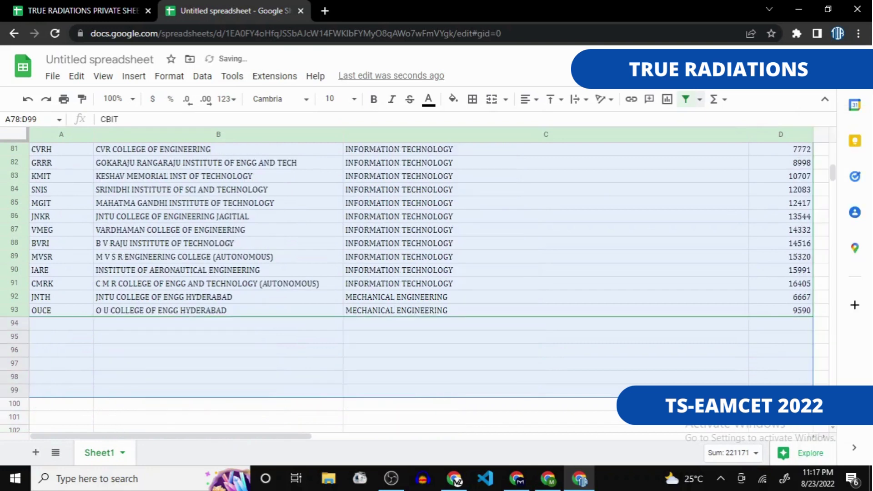
pyautogui.click(546, 323)
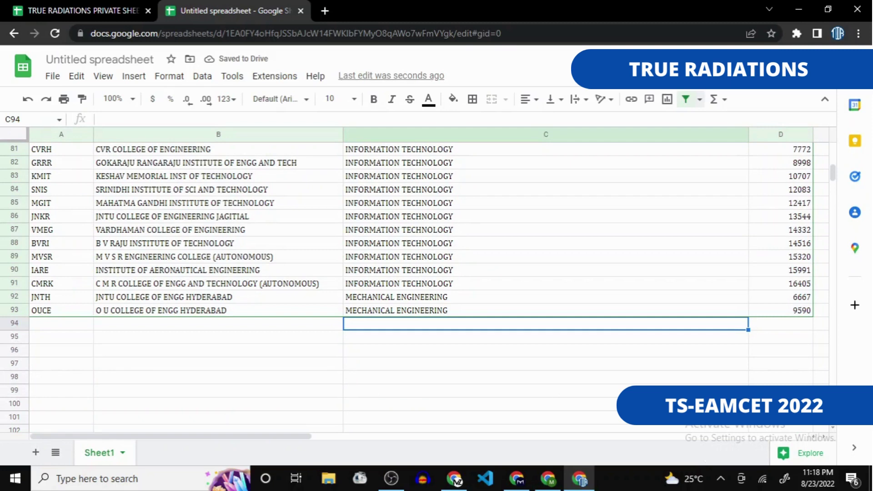
# Delete the Mechanical Engineering entries in rows 92 and 93 at the end of the table
pyautogui.moveTo(15, 298)
pyautogui.mouseDown()
pyautogui.moveTo(15, 322)
pyautogui.moveTo(14, 311)
pyautogui.mouseUp()
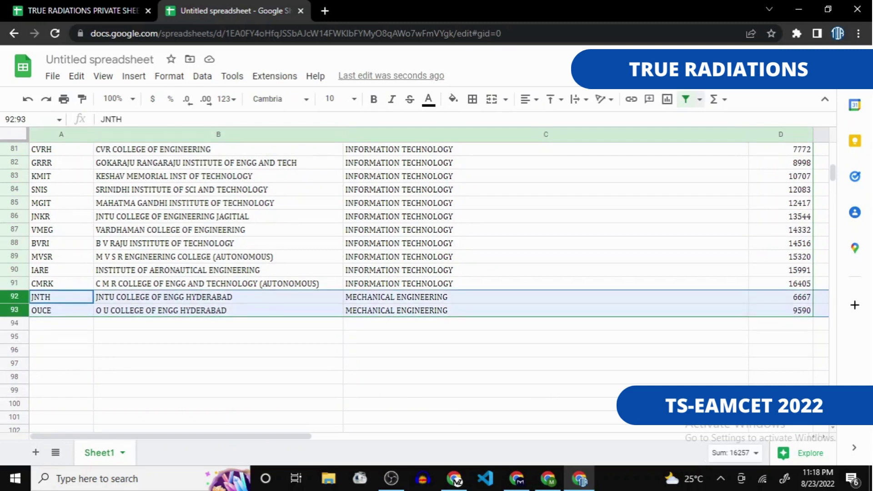
pyautogui.press('Delete')
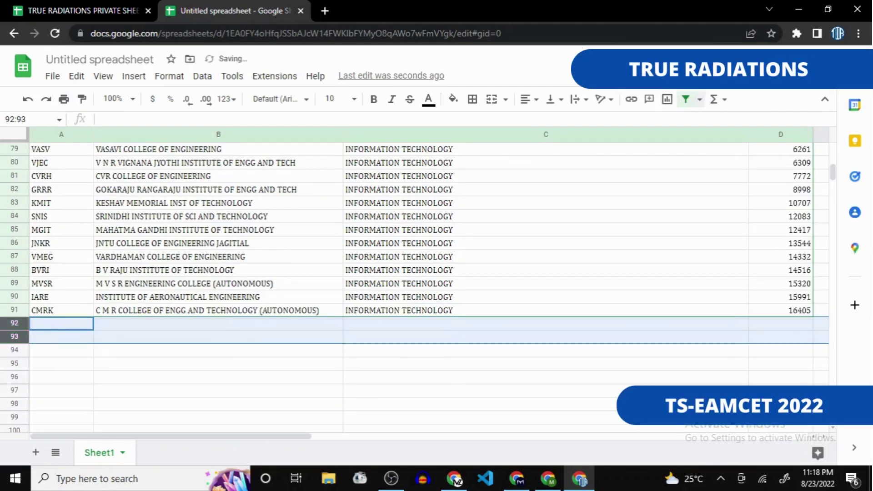
# Delete rows 10 and 11 with the Bio-Medical Engineering and BTech Mechanical with MTech Manufacturing Systems entries
pyautogui.moveTo(833, 172); pyautogui.dragTo(833, 152)
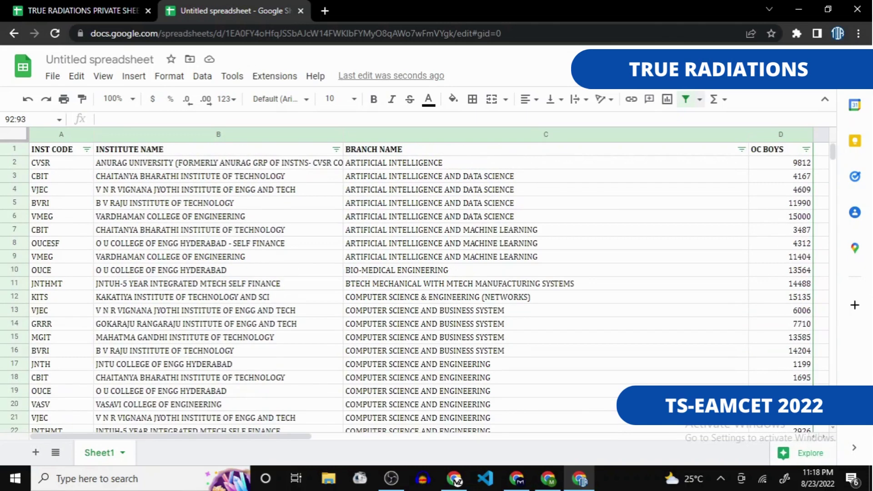
pyautogui.click(15, 269)
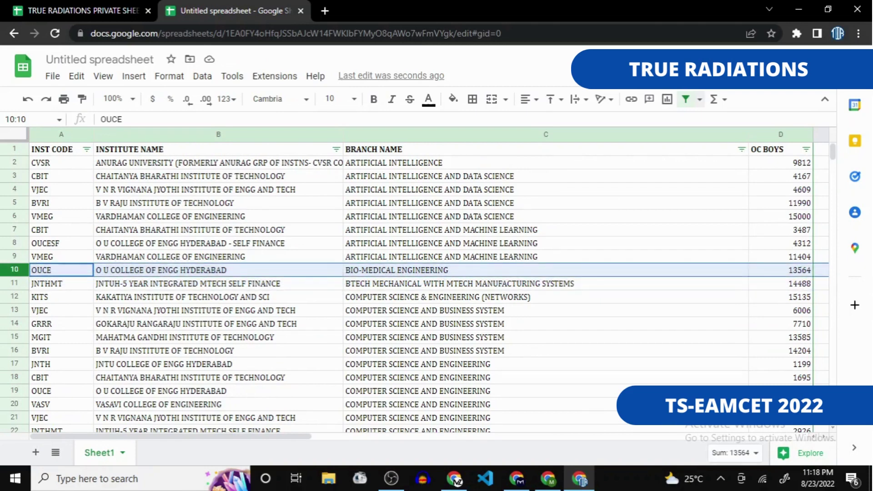
pyautogui.click(61, 271)
pyautogui.moveTo(62, 270); pyautogui.dragTo(473, 283)
pyautogui.rightClick(473, 282)
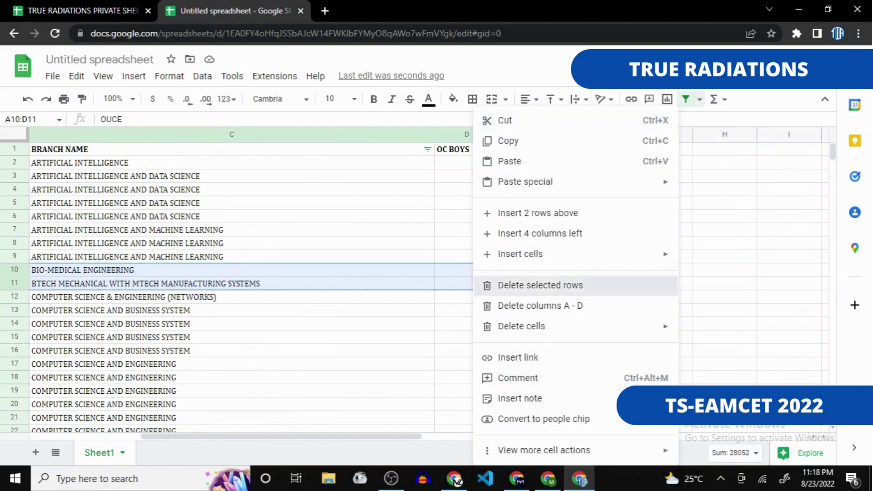
pyautogui.press('Return')
pyautogui.moveTo(281, 437); pyautogui.dragTo(171, 437)
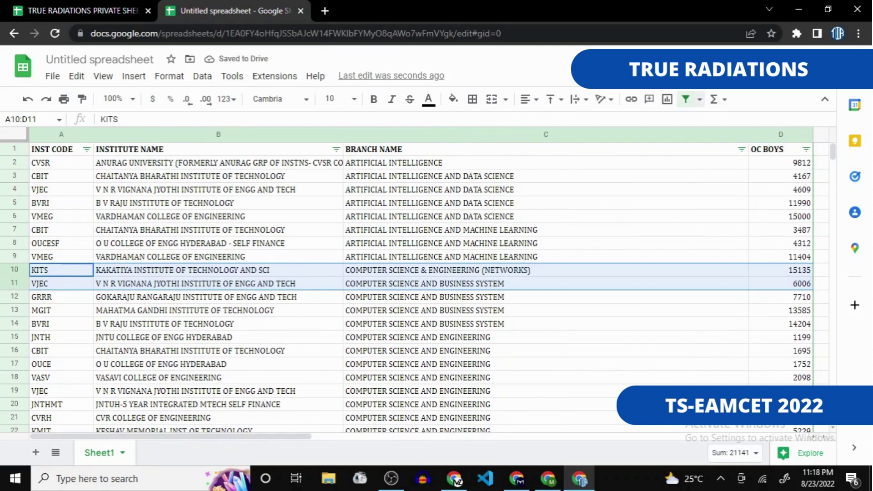
pyautogui.click(546, 297)
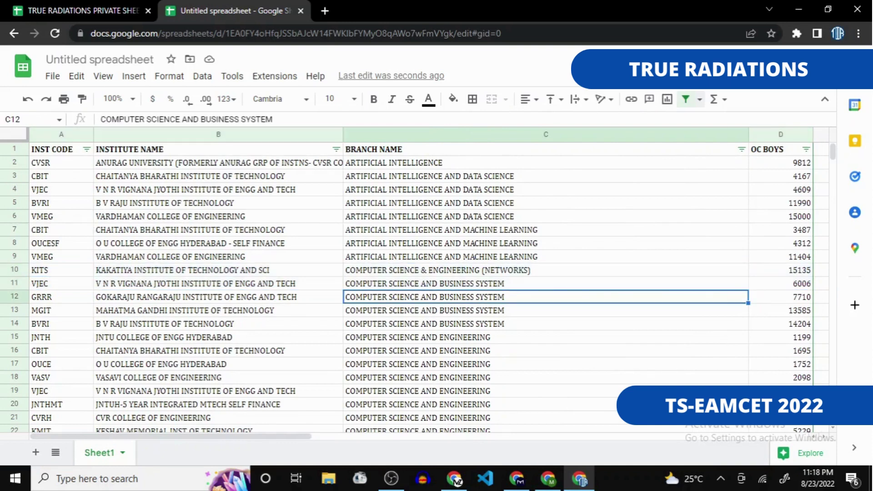
# Widen the INSTITUTE NAME column to fit its longest entry and narrow the BRANCH NAME column
pyautogui.moveTo(342, 134); pyautogui.dragTo(398, 135)
pyautogui.click(546, 270)
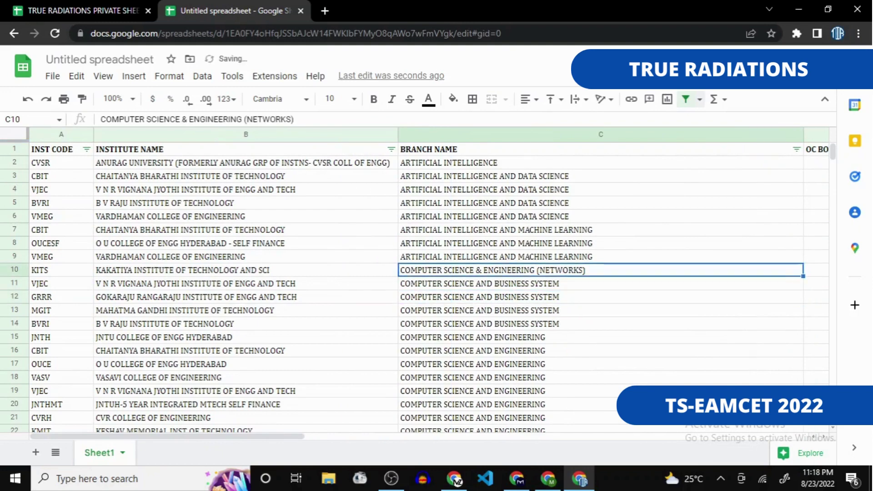
pyautogui.press('Right')
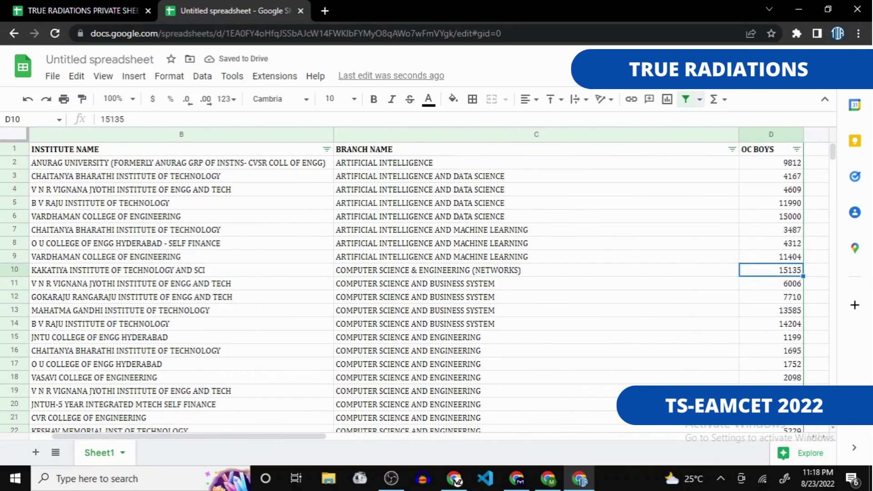
pyautogui.press('Right')
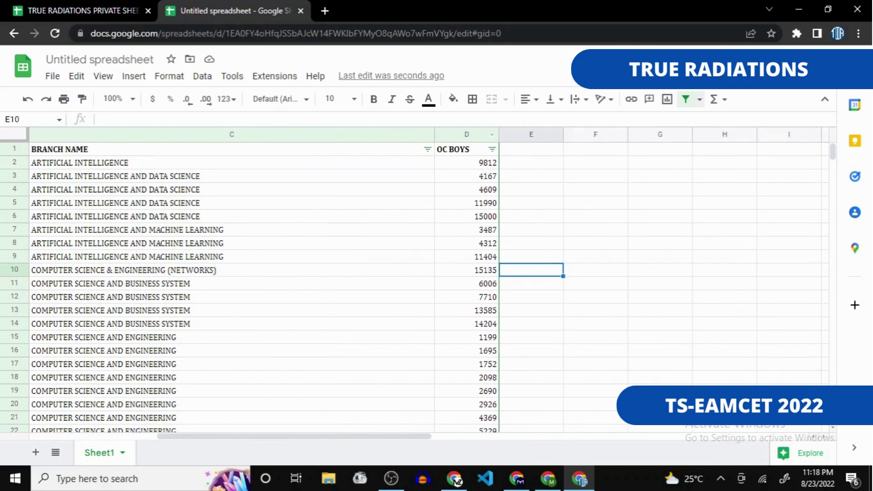
pyautogui.moveTo(434, 135); pyautogui.dragTo(272, 134)
# Sort the filtered table by the OC BOYS cutoff in ascending order
pyautogui.click(329, 150)
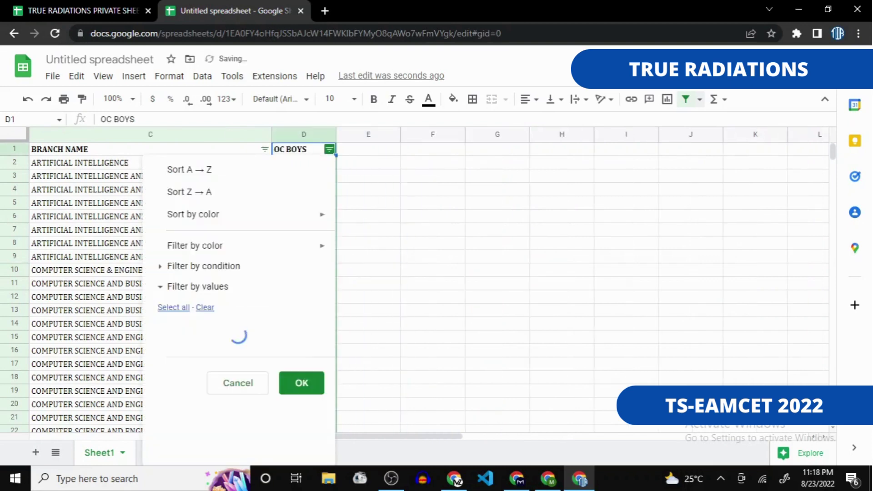
pyautogui.click(191, 170)
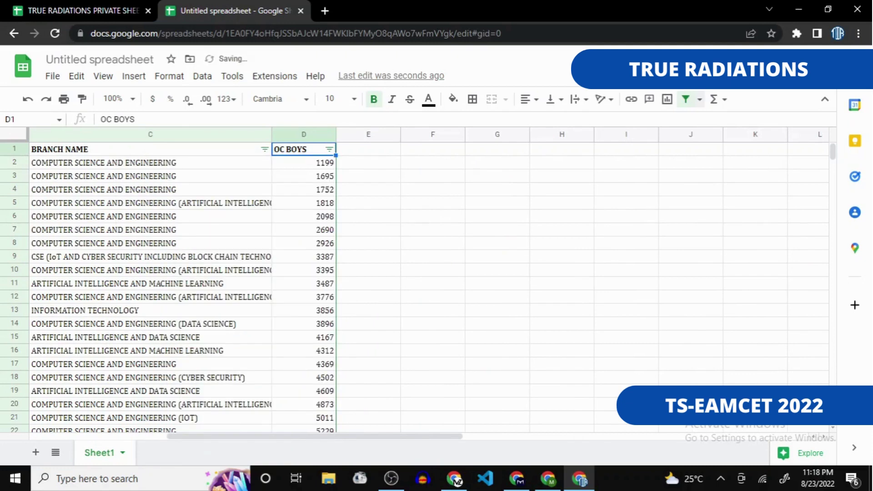
pyautogui.moveTo(292, 437); pyautogui.dragTo(153, 437)
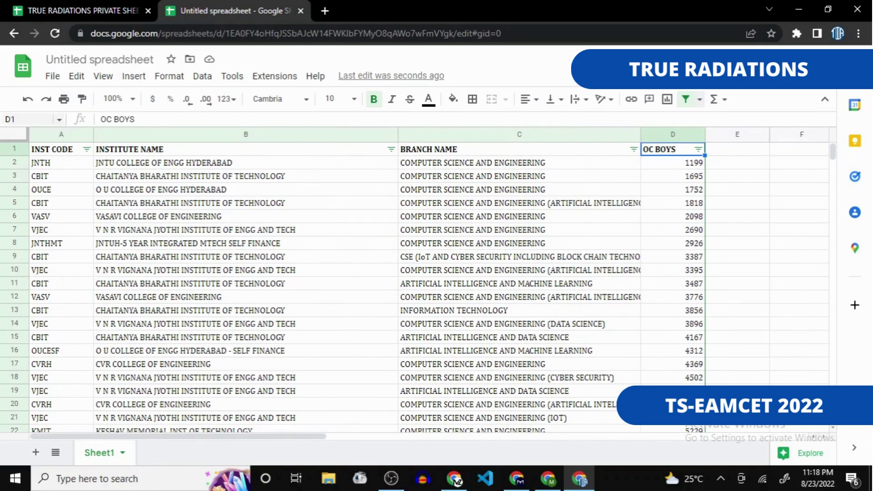
# Go through rows 2 to 7 in order, checking each option's institute code and its branch name
pyautogui.click(61, 163)
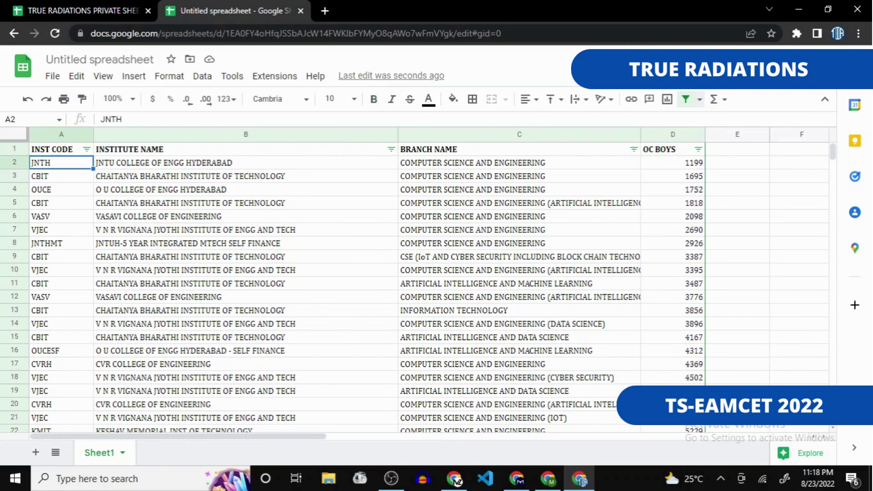
pyautogui.click(520, 163)
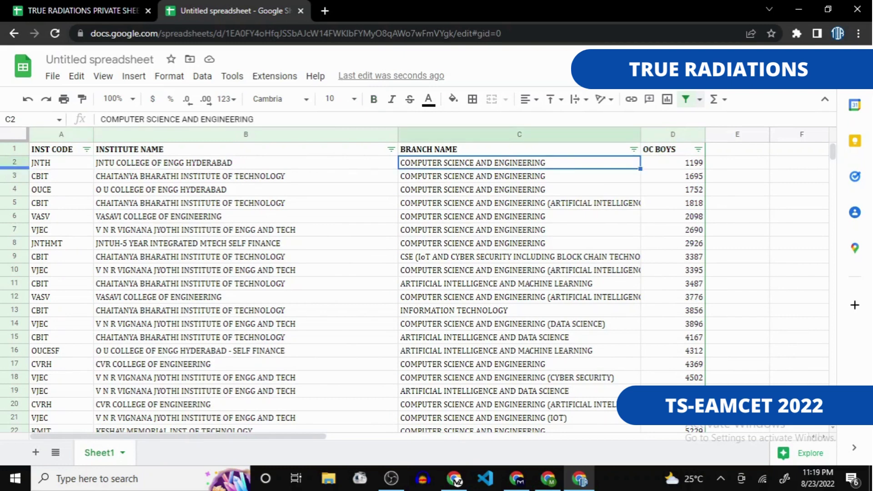
pyautogui.click(61, 176)
pyautogui.press('Tab')
pyautogui.press('Tab')
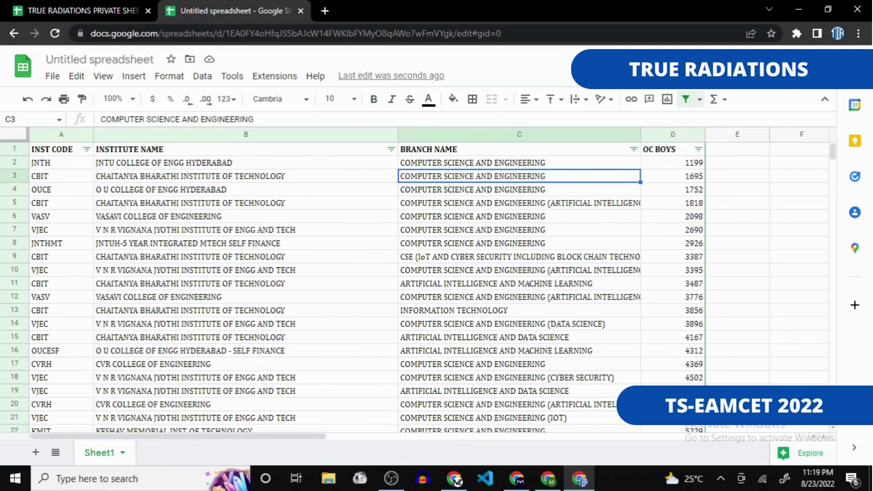
pyautogui.press('Return')
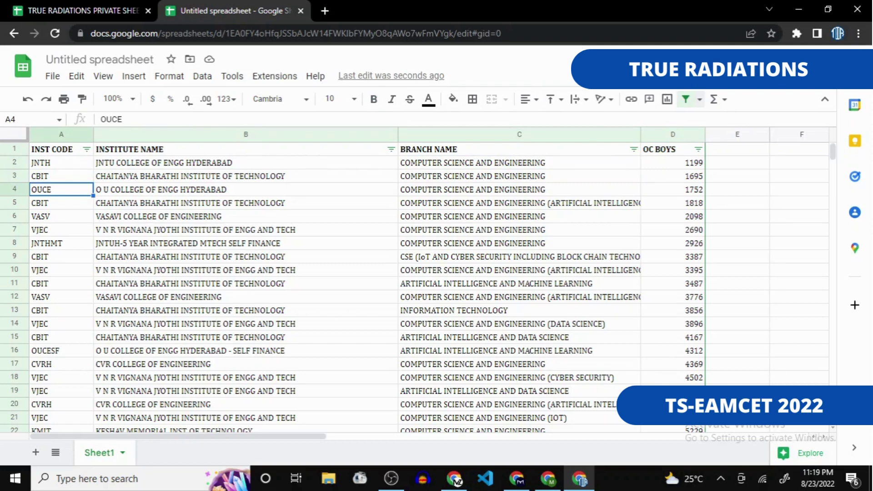
pyautogui.click(61, 204)
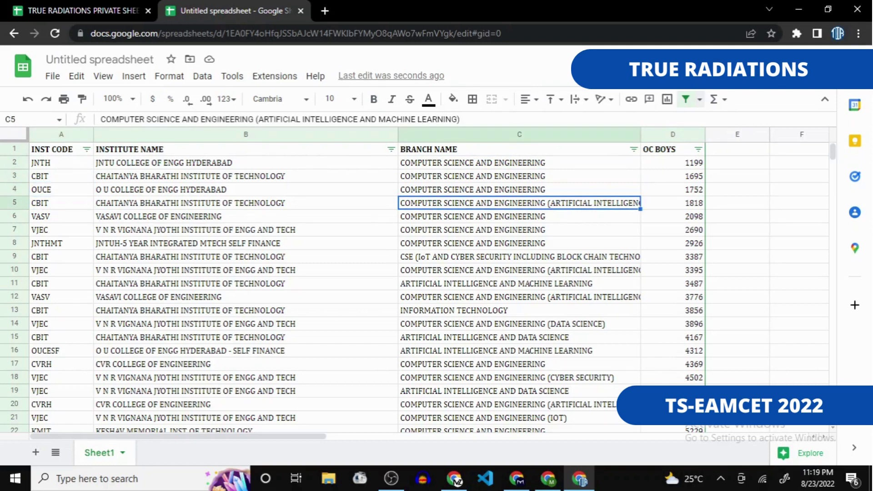
pyautogui.click(61, 217)
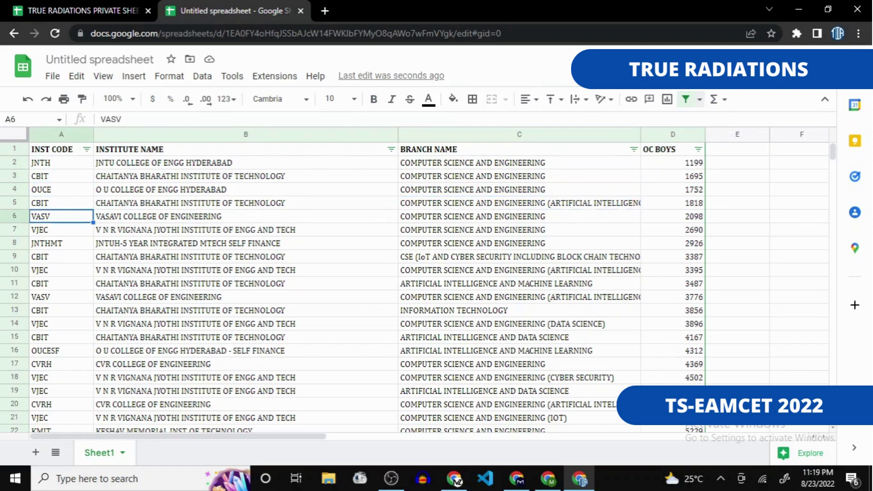
pyautogui.click(520, 216)
pyautogui.click(61, 231)
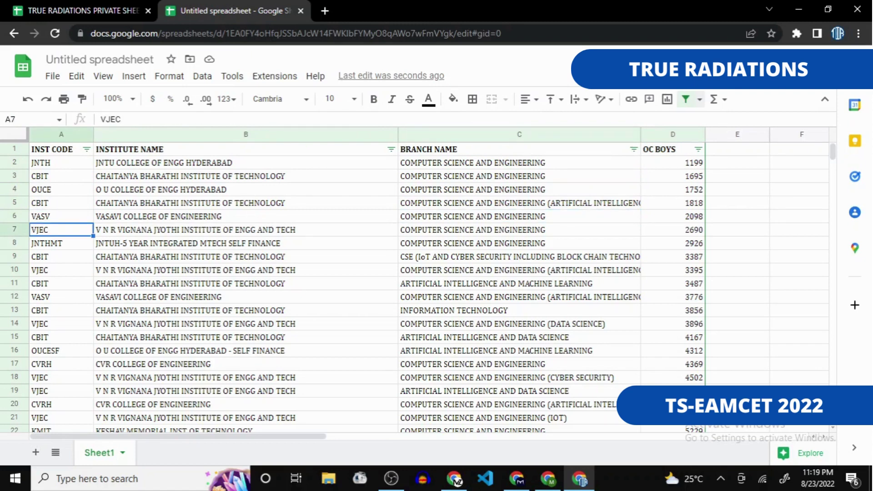
pyautogui.click(520, 231)
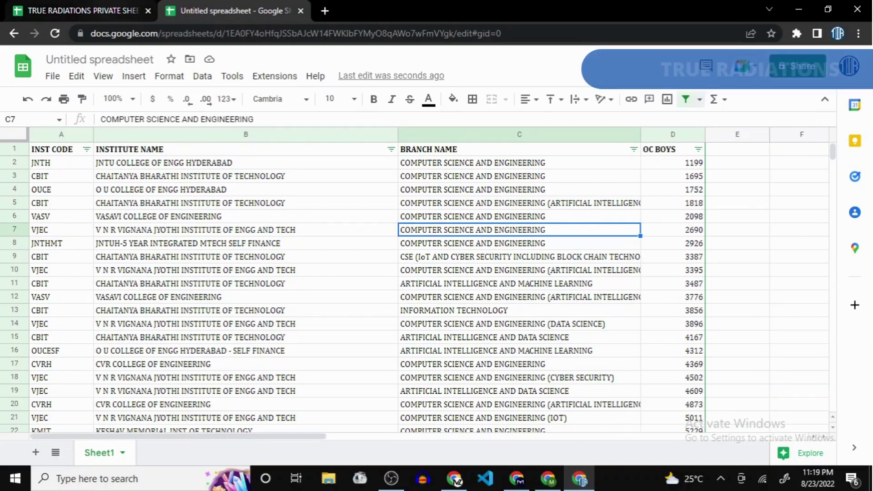
# Switch to TRUE RADIATIONS PRIVATE SHEET 1 (OC) and highlight the contact phone number in the yellow personalized-list note
pyautogui.click(83, 11)
pyautogui.hscroll(5, 427, 296)
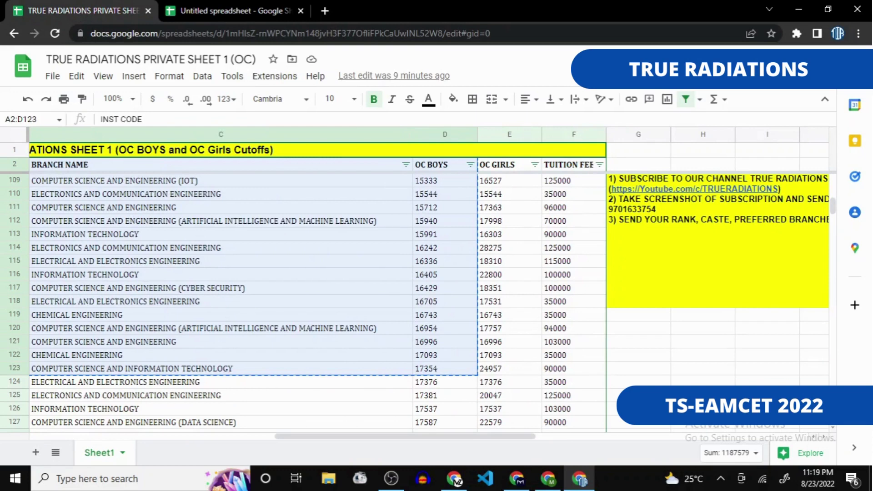
pyautogui.doubleClick(710, 209)
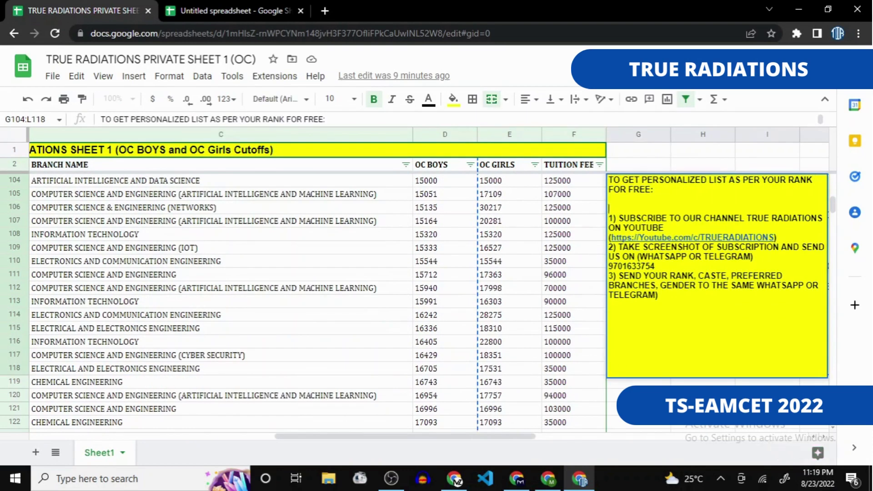
pyautogui.doubleClick(618, 266)
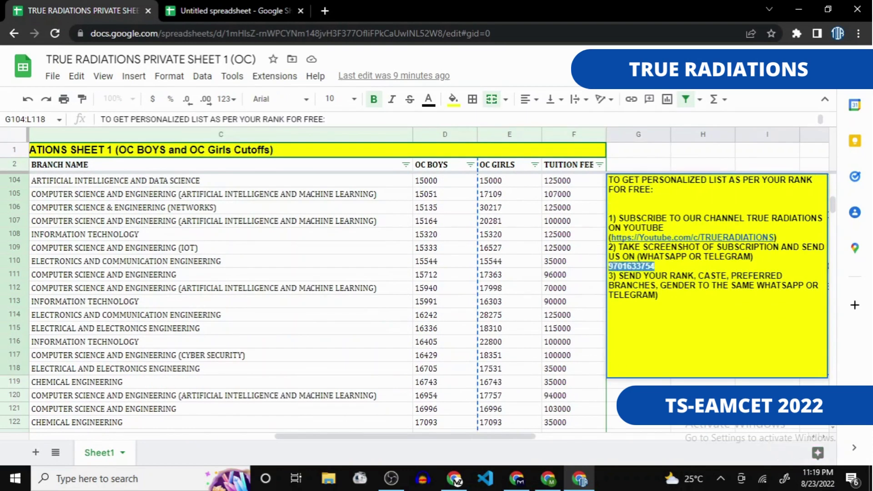